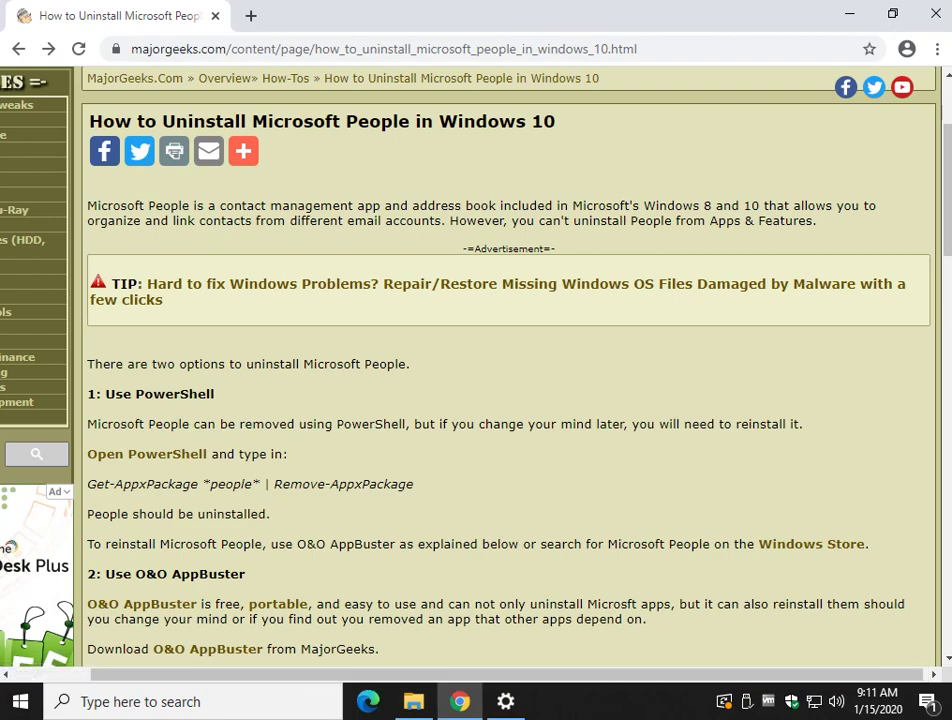
Step: Open the Apps list in Windows Settings and scroll down to People
key("super+i")
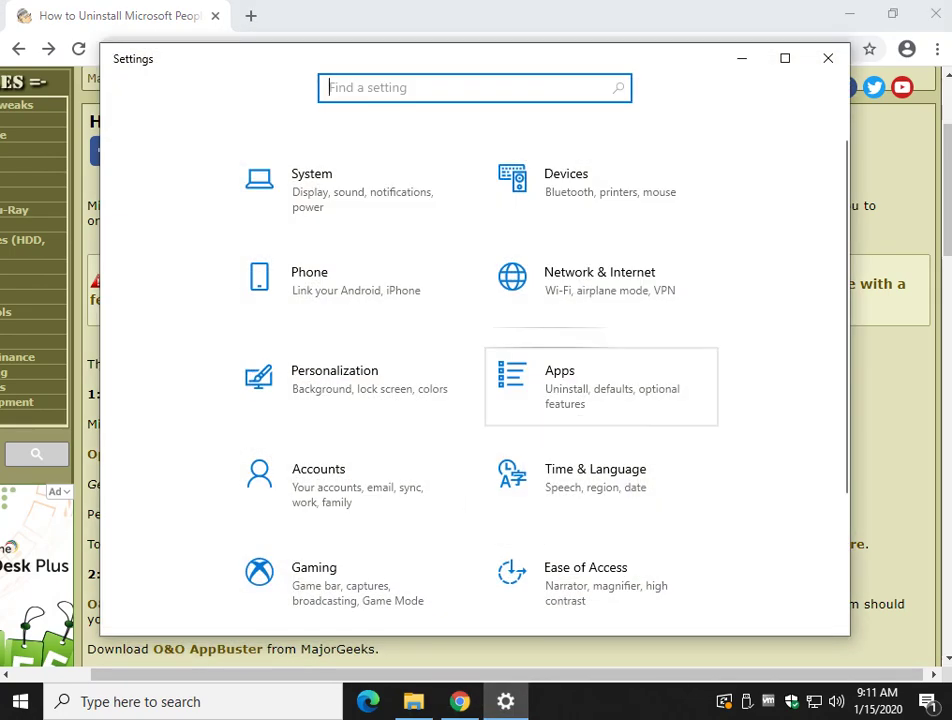
scroll(348, 420, "down", 2)
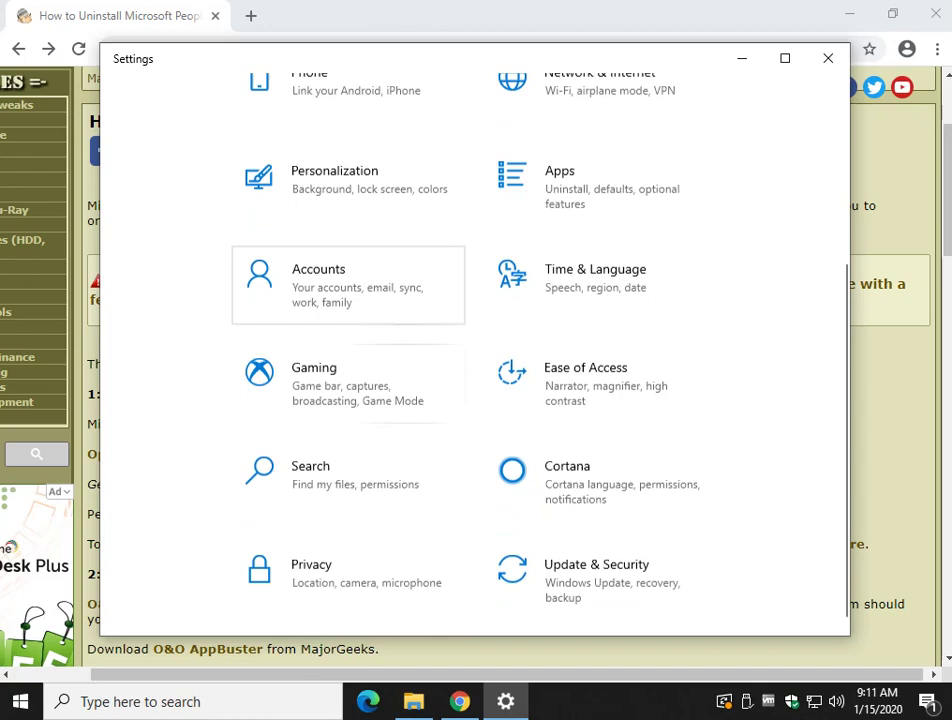
scroll(348, 420, "up", 1)
scroll(569, 300, "up", 3)
scroll(569, 370, "down", 1)
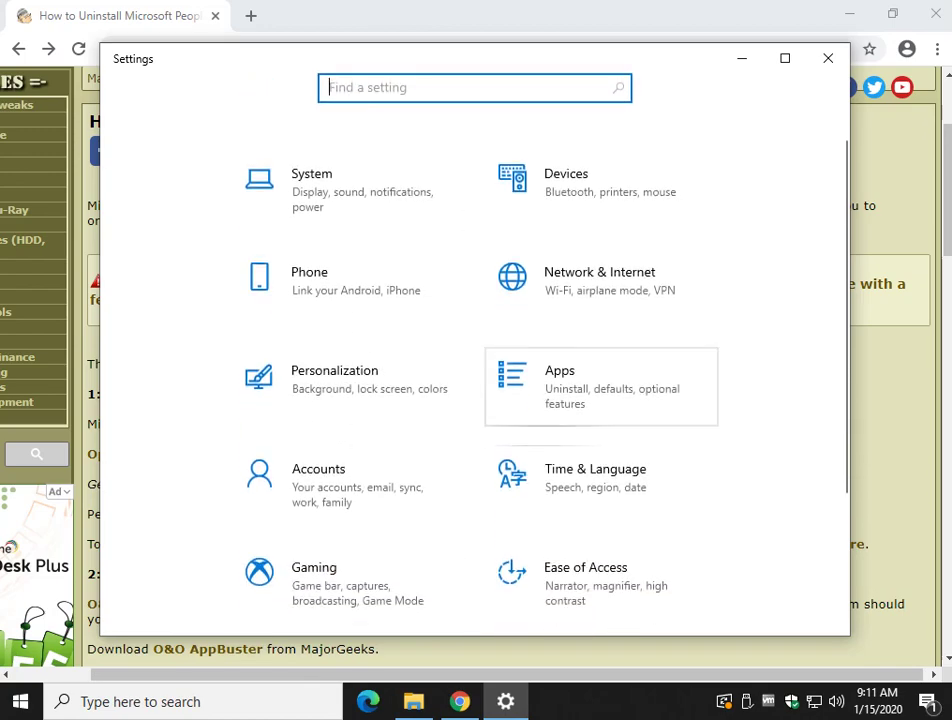
left_click(560, 382)
scroll(620, 276, "down", 5)
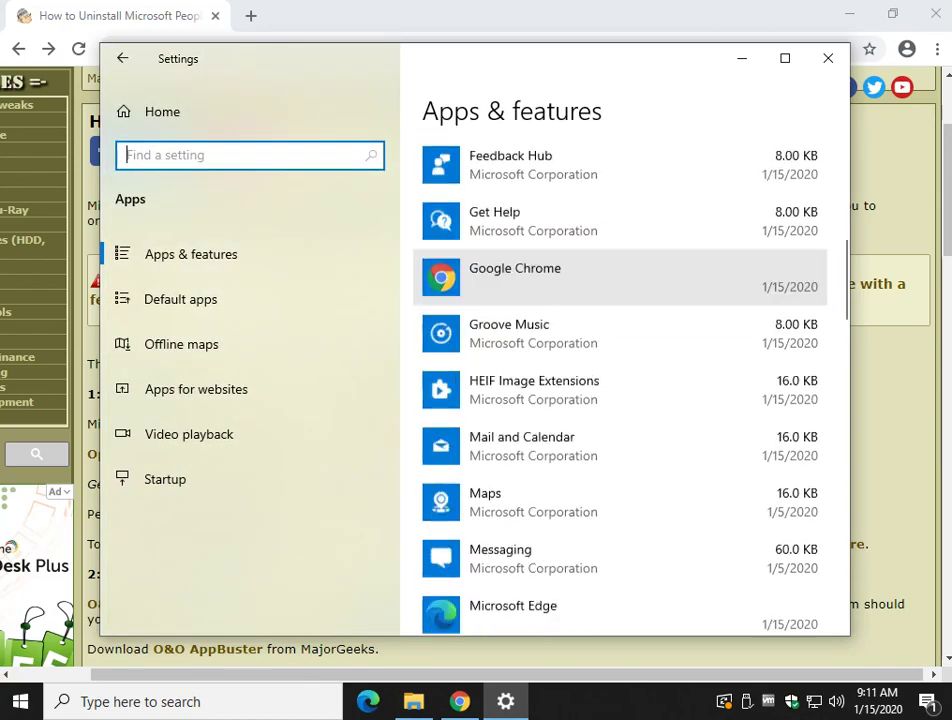
scroll(620, 356, "down", 4)
scroll(620, 378, "down", 5)
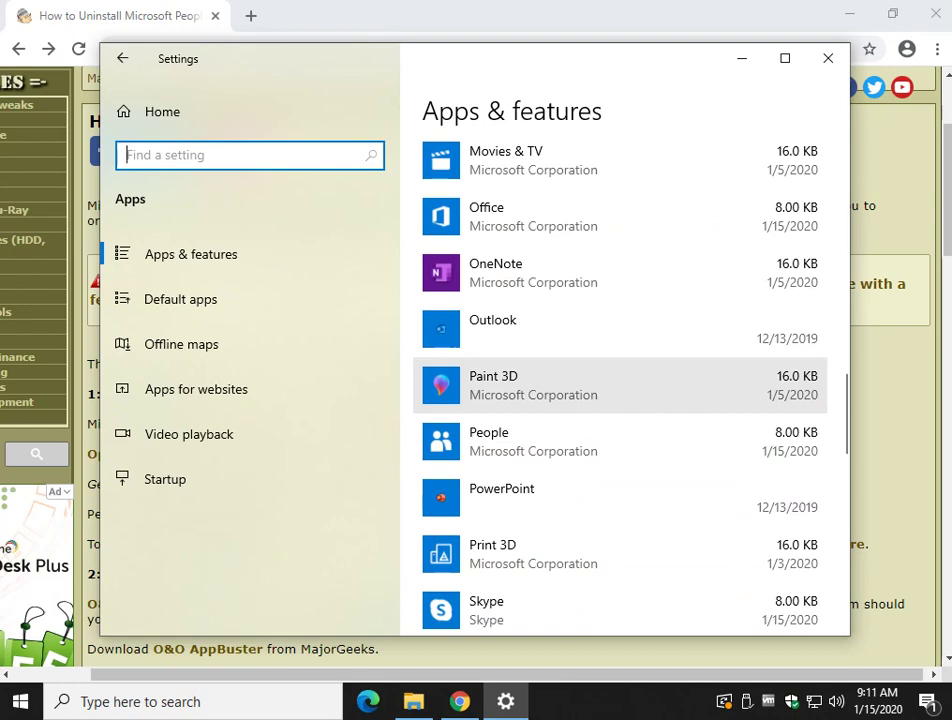
scroll(620, 378, "down", 1)
scroll(620, 378, "down", 1)
Step: Switch People's Background apps permission to Off in its Advanced options
left_click(620, 365)
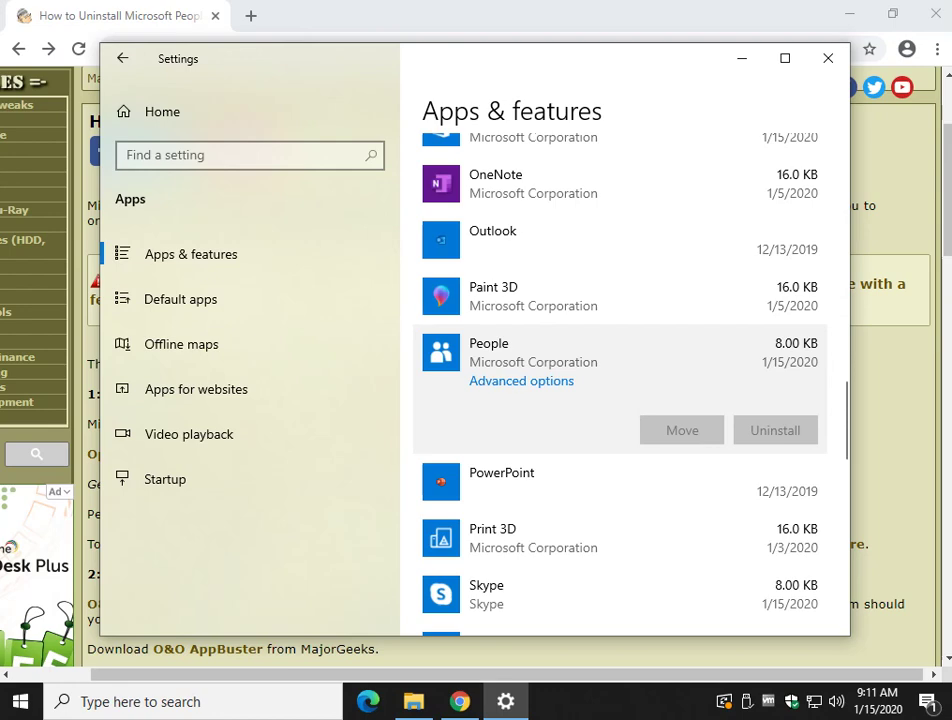
left_click(521, 381)
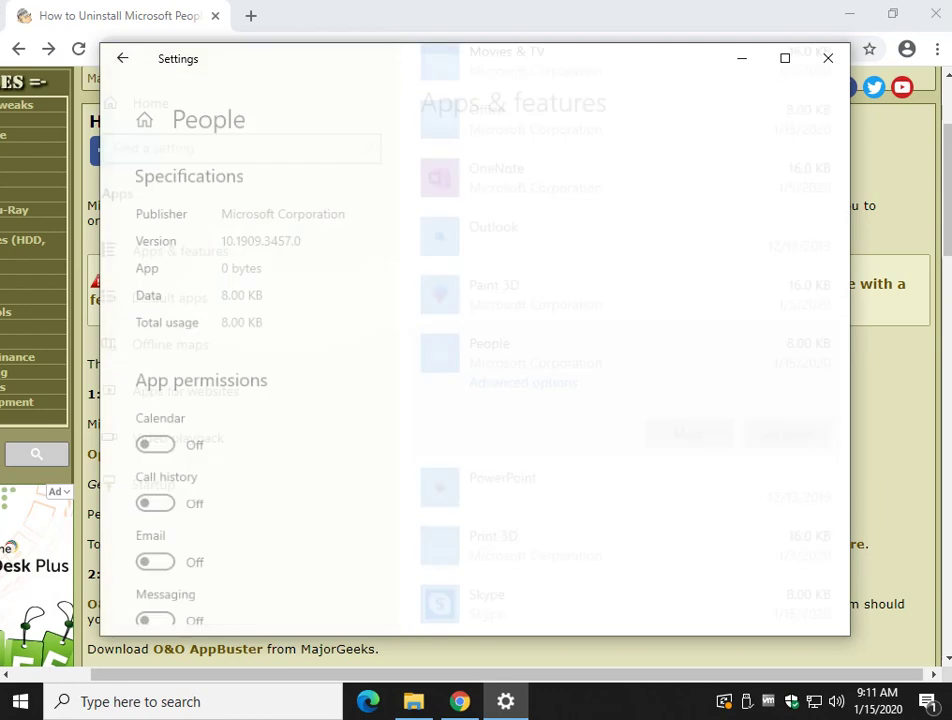
scroll(475, 380, "down", 3)
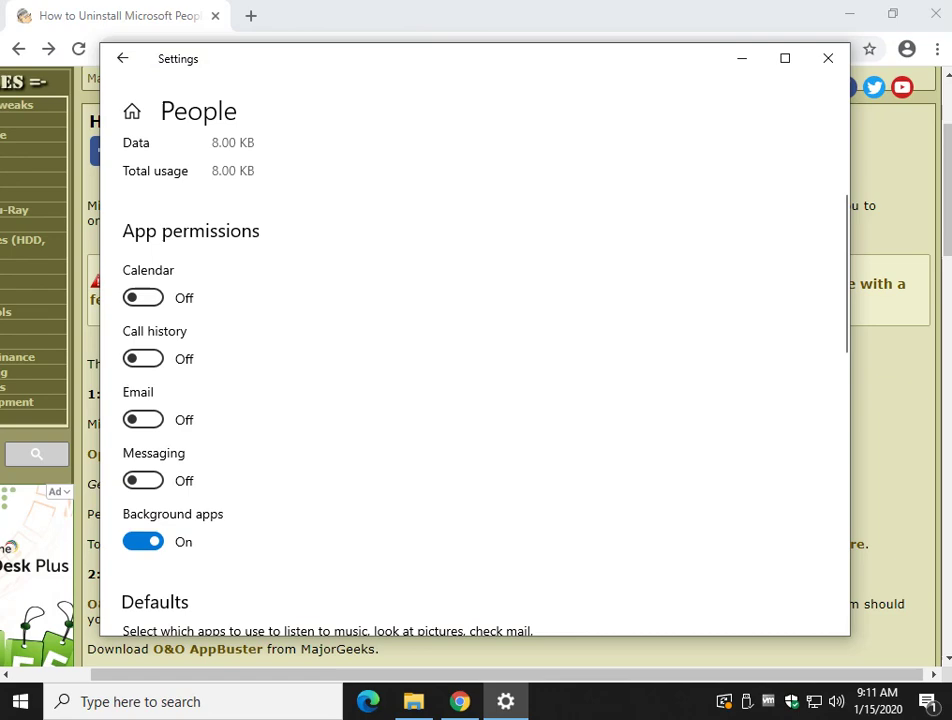
scroll(475, 380, "down", 2)
scroll(475, 380, "down", 2)
left_click(143, 316)
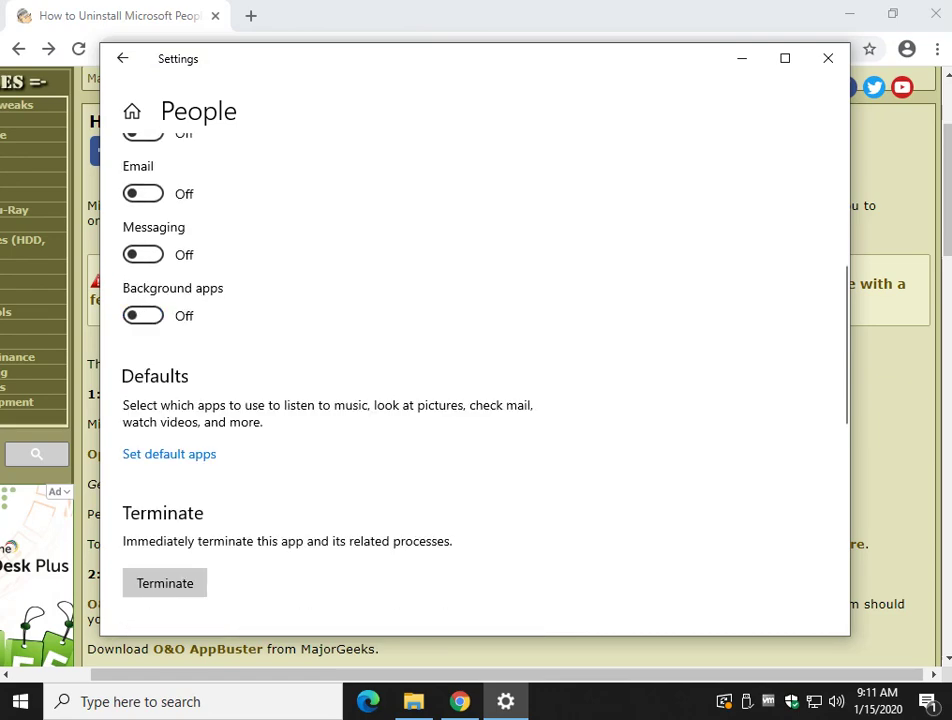
Step: Check that People's Uninstall button is greyed out, then close Settings
scroll(165, 424, "down", 3)
scroll(165, 424, "down", 1)
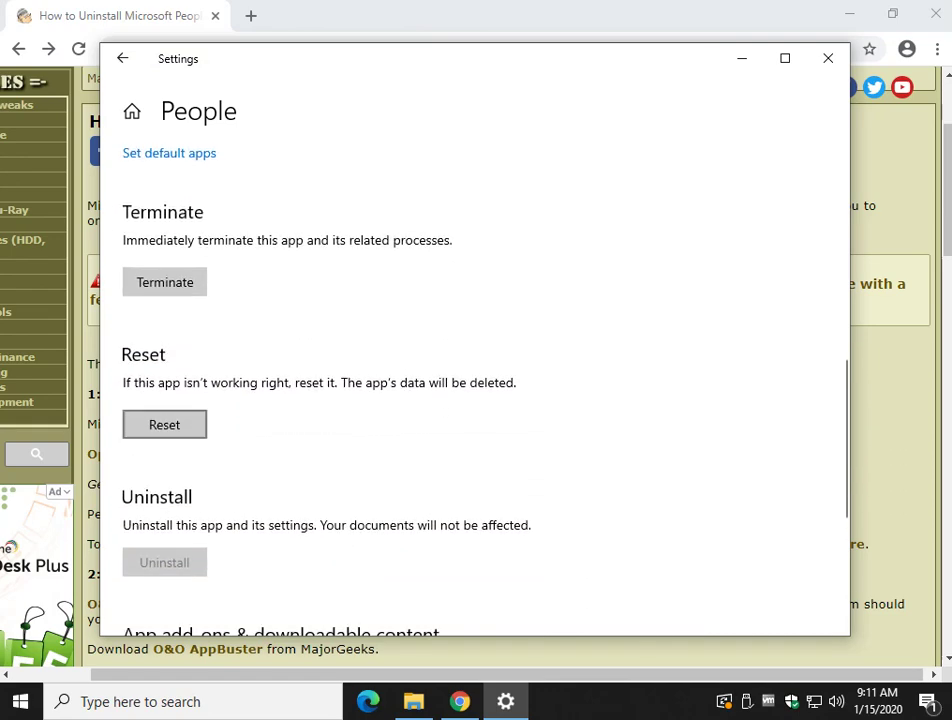
scroll(165, 424, "down", 1)
scroll(165, 424, "down", 2)
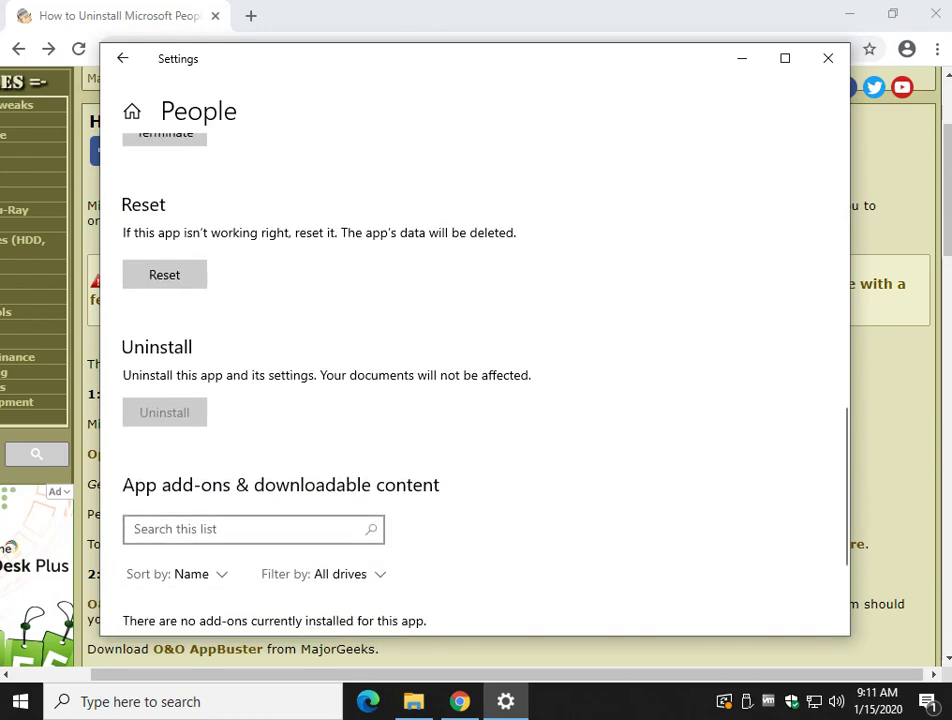
scroll(165, 424, "down", 3)
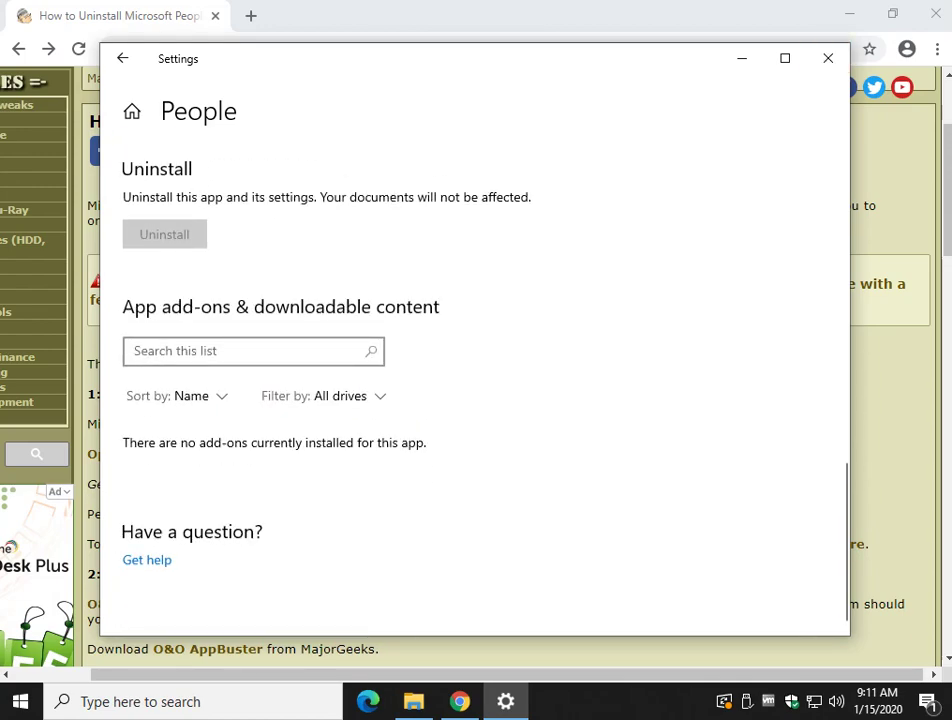
left_click(828, 58)
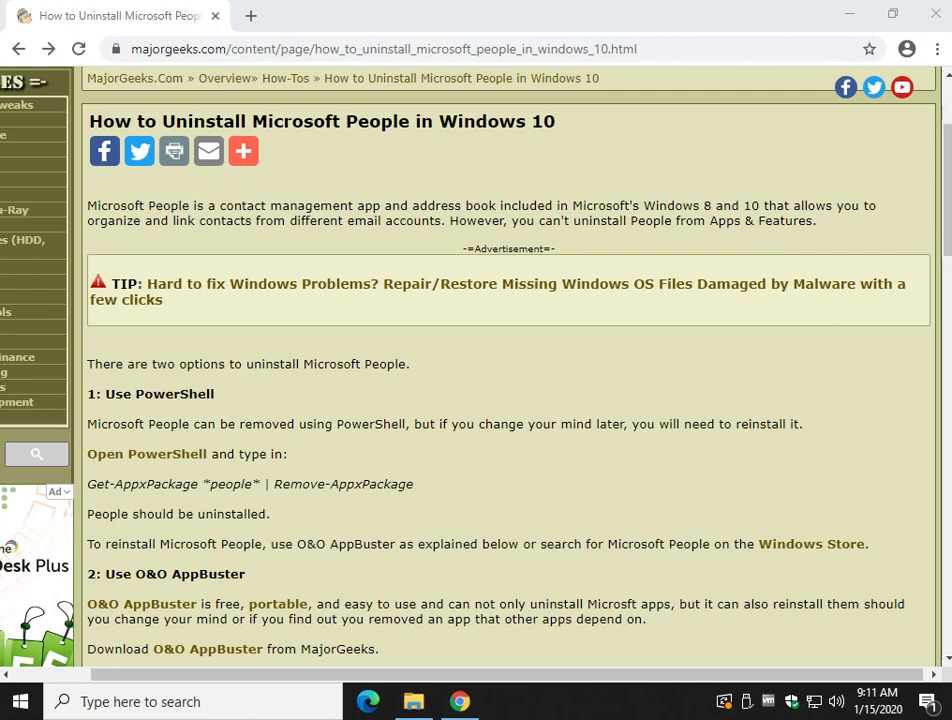
Step: Start Windows PowerShell (Admin) from the Win+X menu, approve UAC, and move it aside
key("super+x")
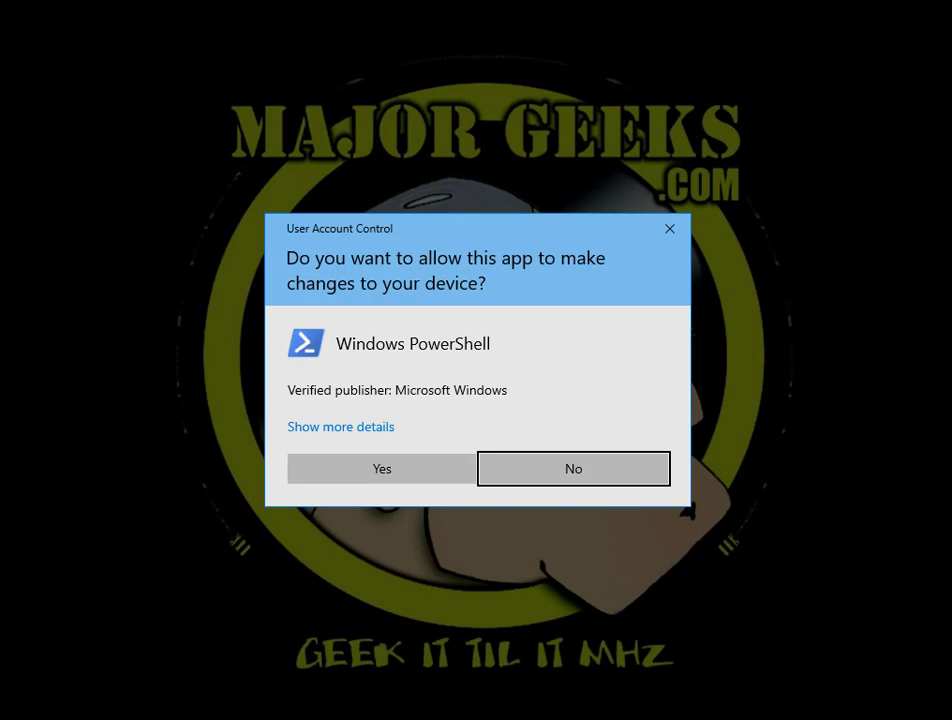
key("alt+y")
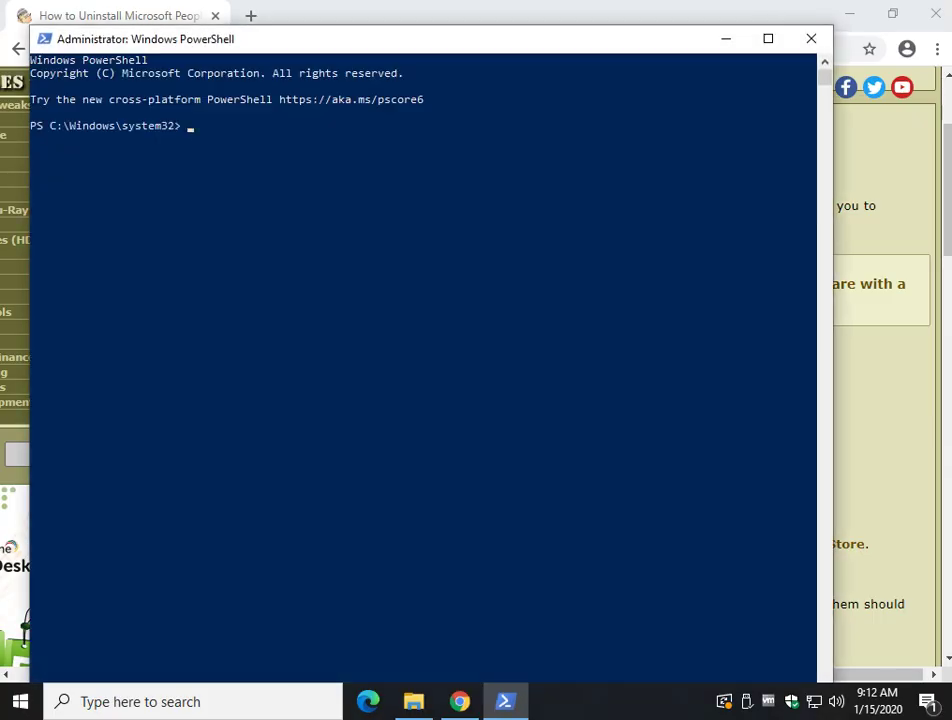
mouse_move(432, 31)
left_mouse_down()
mouse_move(432, 200)
mouse_move(514, 132)
left_mouse_up()
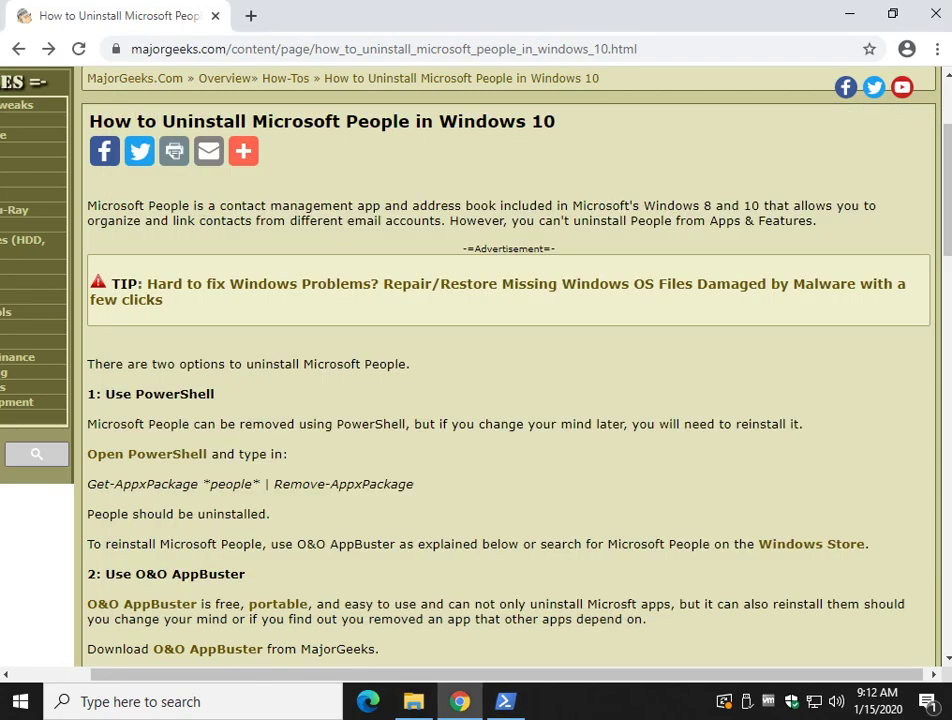
Step: Copy the guide's 'Get-AppxPackage *people* | Remove-AppxPackage' command line
scroll(22, 512, "down", 3)
left_click_drag(88, 296, 413, 296)
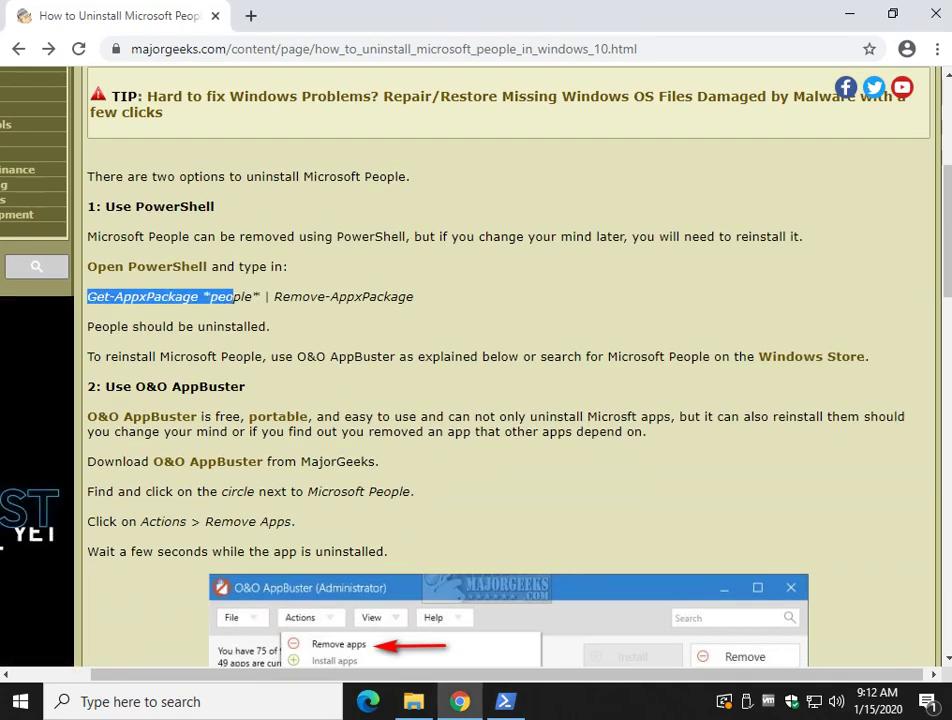
right_click(395, 299)
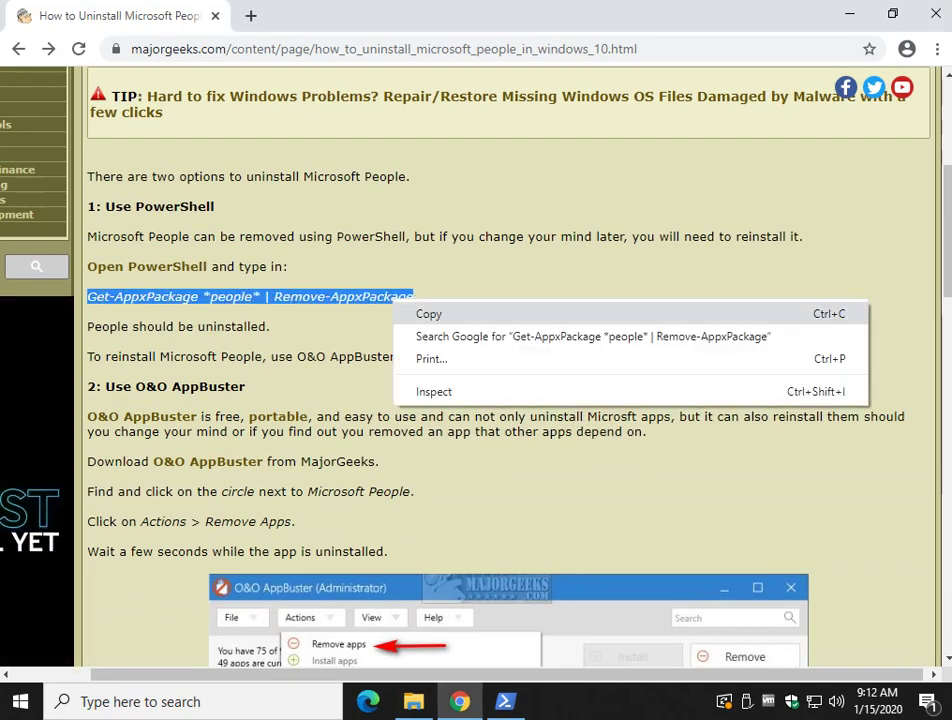
left_click(429, 313)
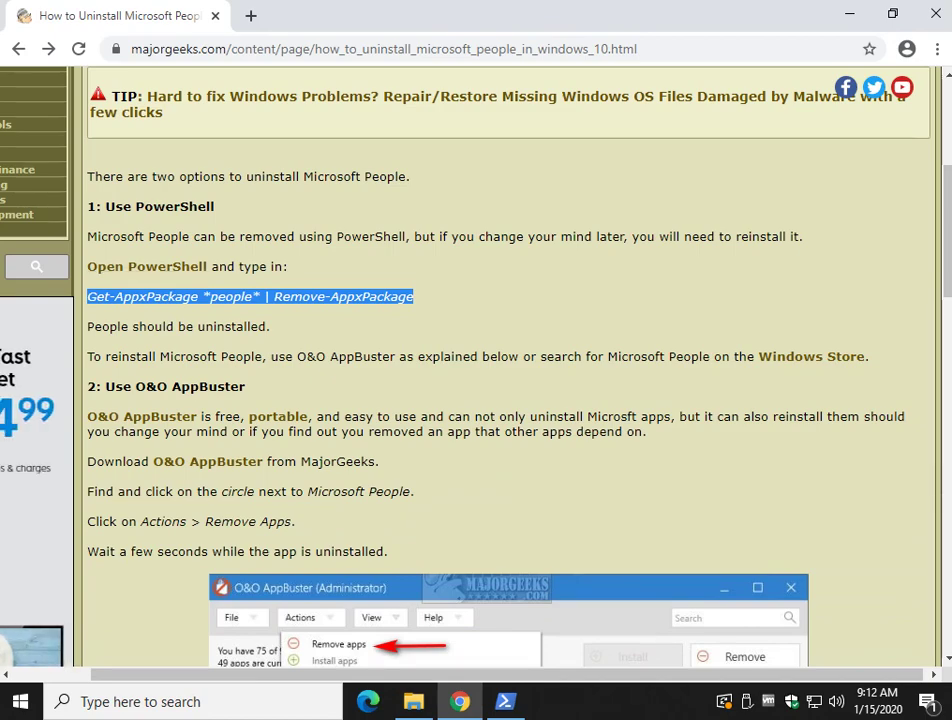
right_click(182, 292)
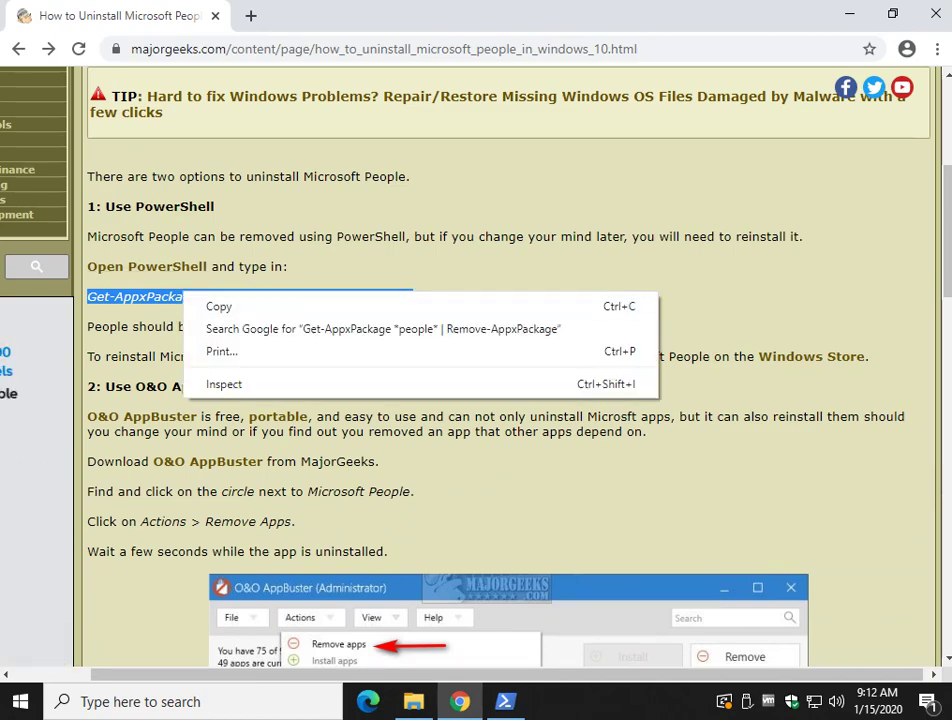
left_click(219, 306)
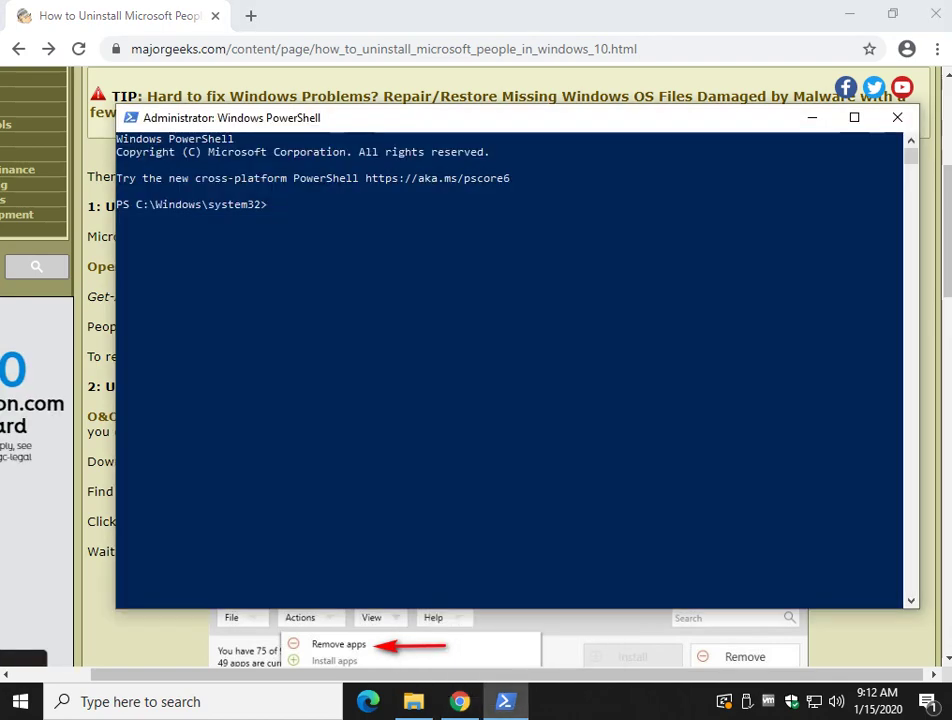
Step: Paste the Get-AppxPackage *people* removal command into PowerShell, run it, and bring up Start
key("ctrl+v")
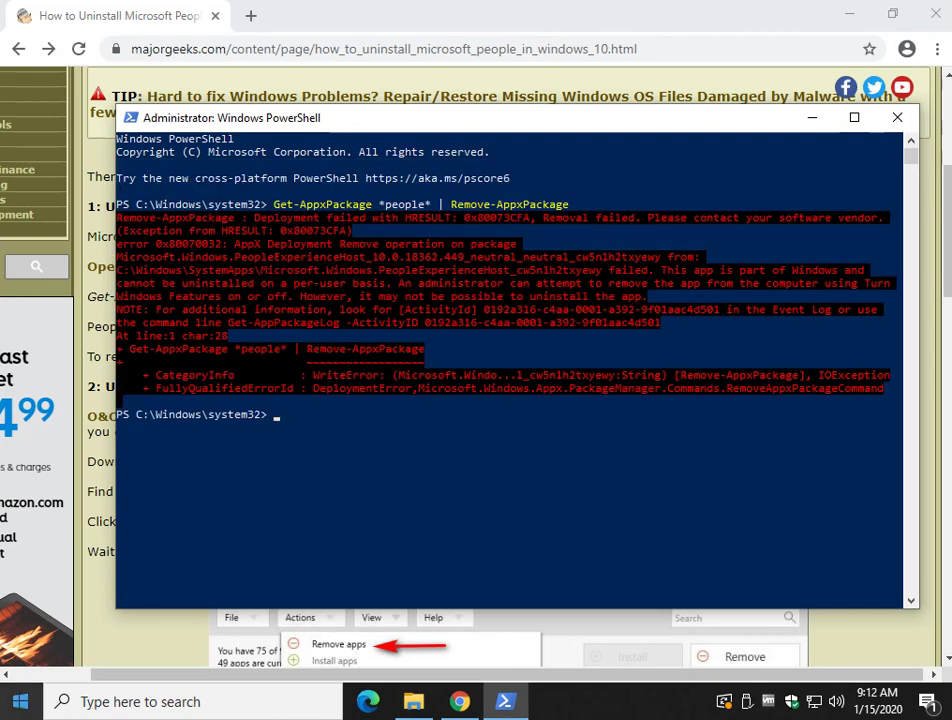
key("super")
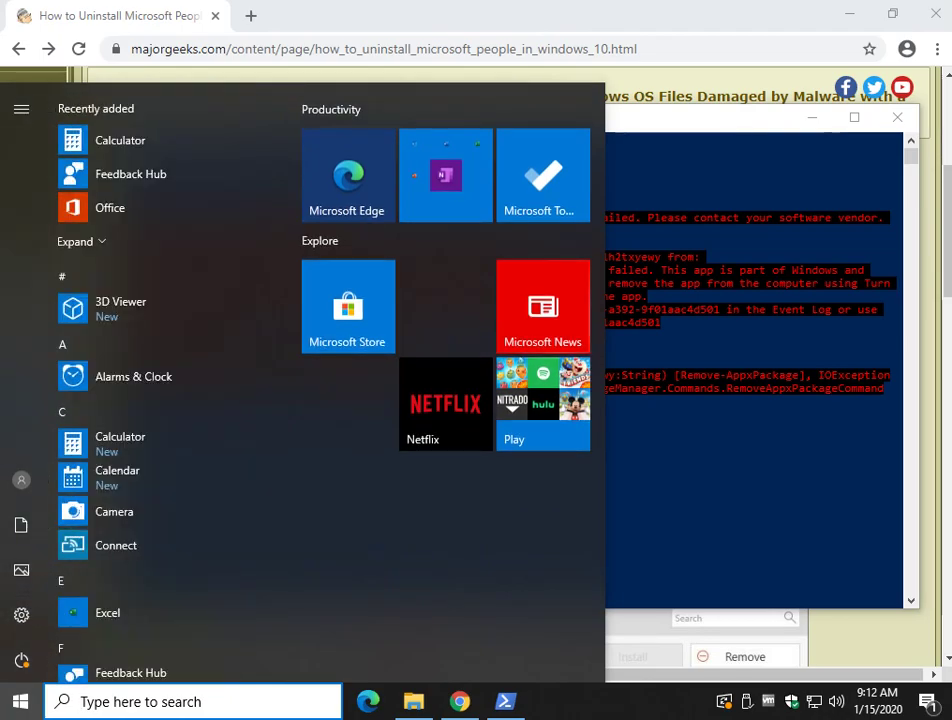
Step: Browse Settings' Apps & features list to check for People, then close Settings
left_click(21, 615)
scroll(600, 380, "down", 3)
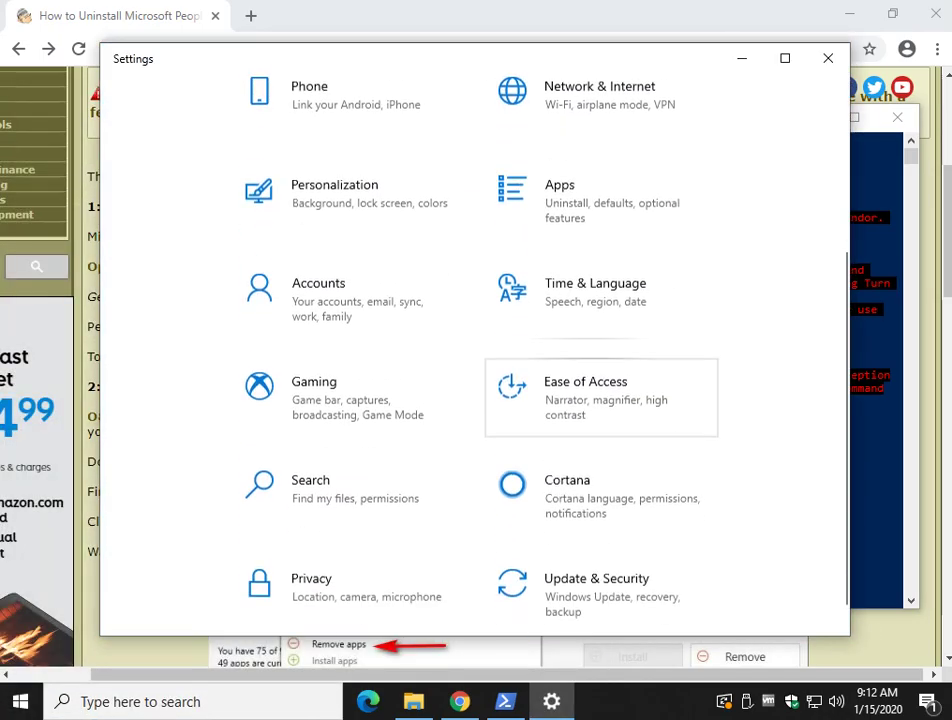
left_click(605, 180)
scroll(620, 400, "down", 5)
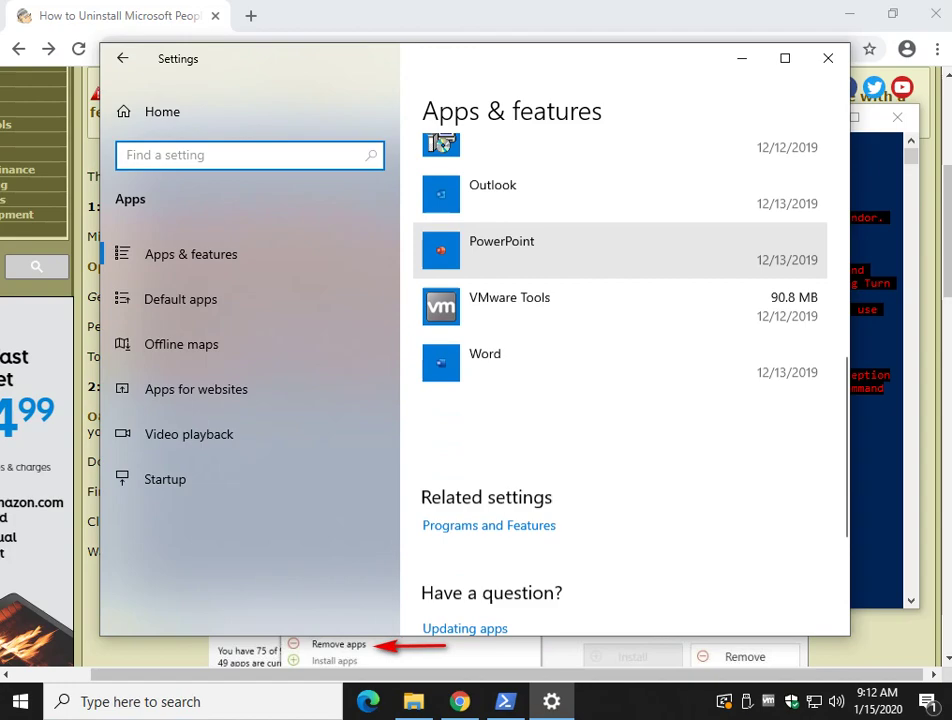
scroll(620, 400, "down", 3)
scroll(620, 400, "up", 5)
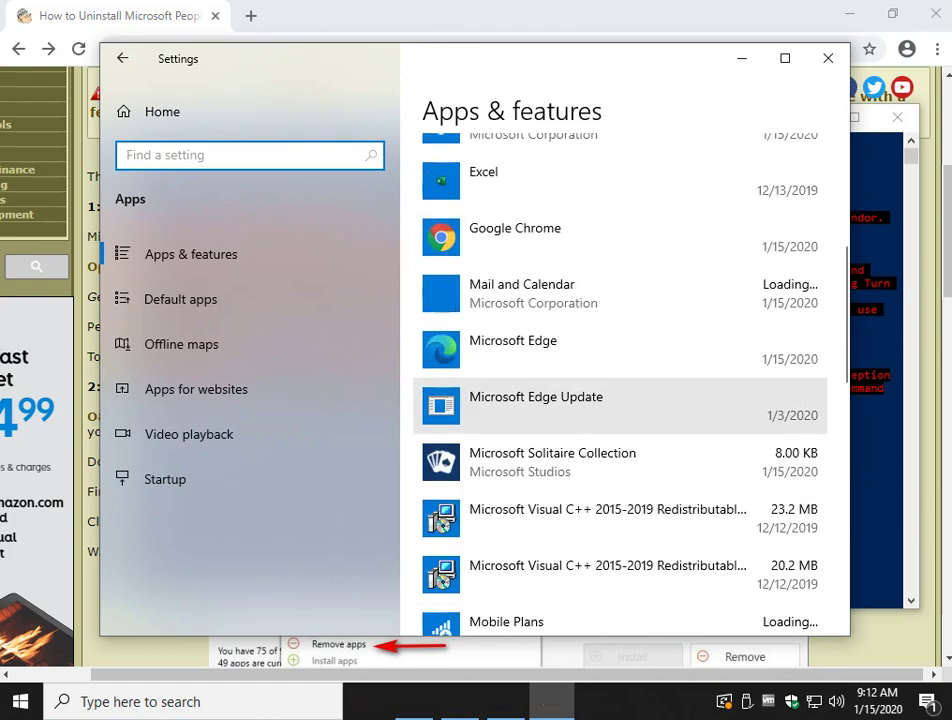
scroll(620, 420, "down", 3)
scroll(620, 420, "up", 3)
scroll(620, 360, "down", 1)
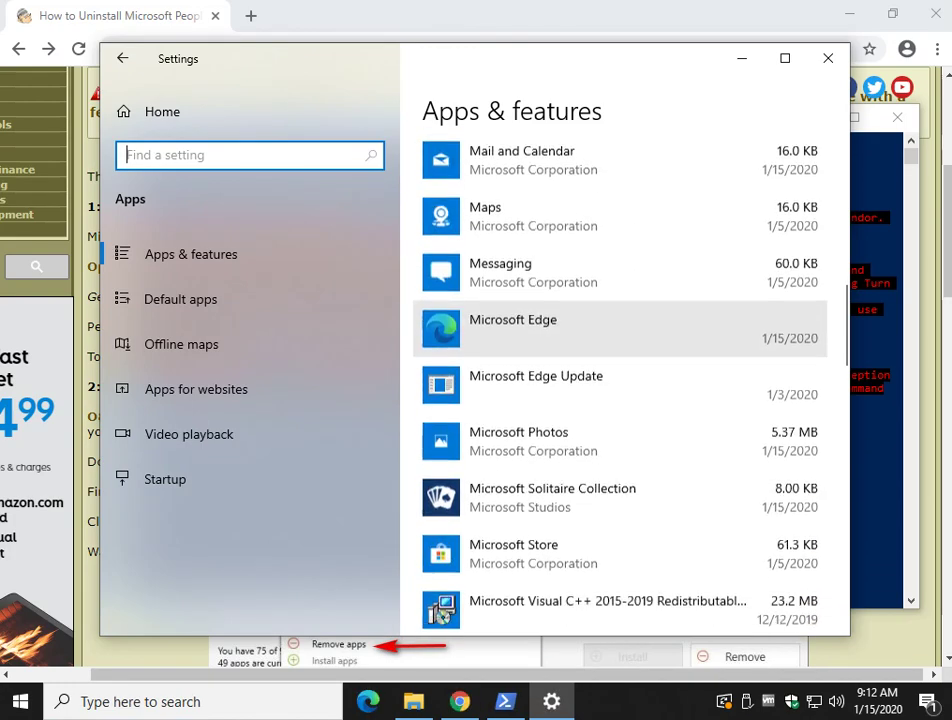
scroll(620, 360, "down", 3)
scroll(620, 360, "down", 2)
scroll(620, 360, "down", 1)
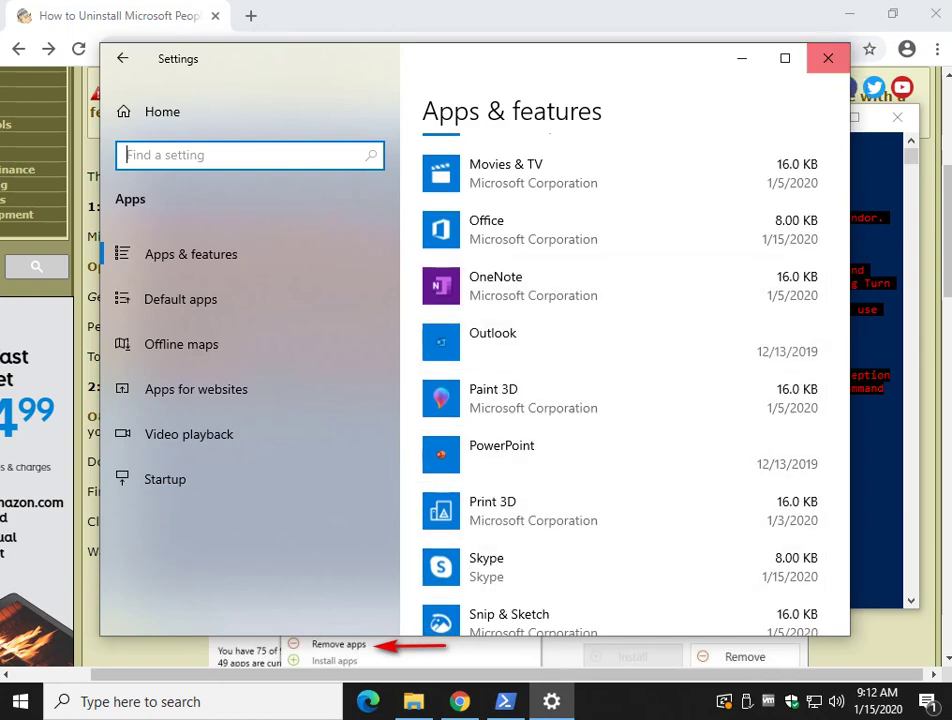
left_click(828, 58)
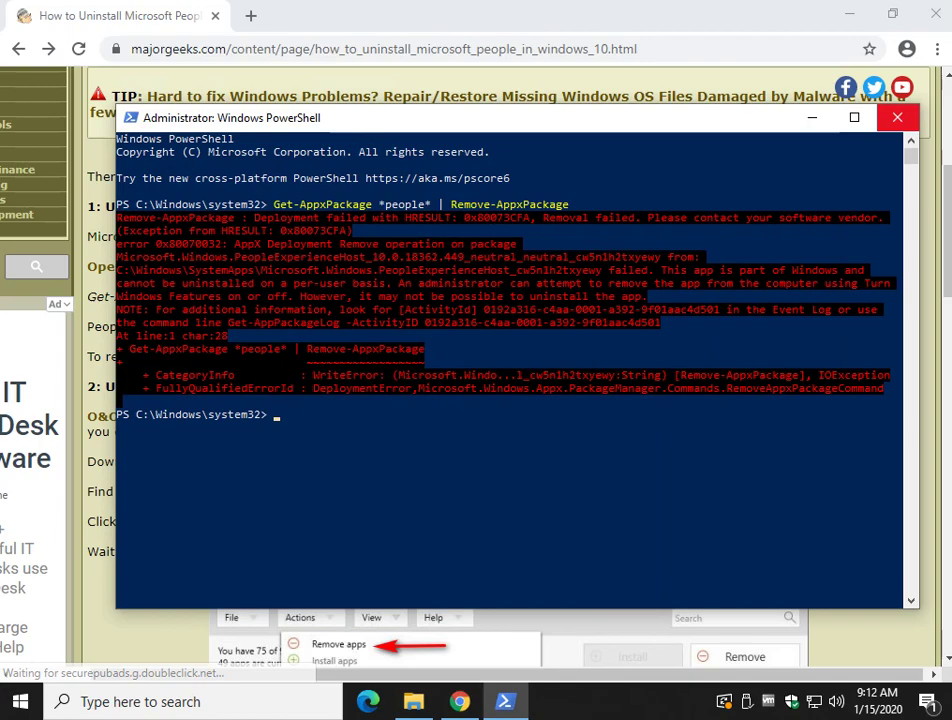
Step: Close PowerShell, view the guide's Microsoft People Windows Store page, then close it
key("alt+F4")
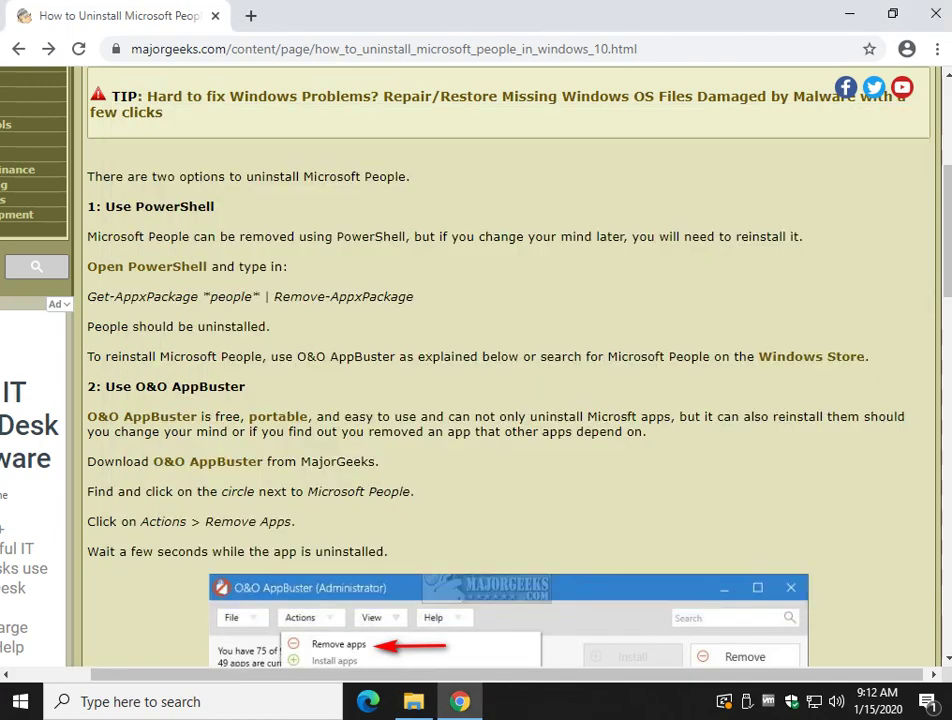
scroll(476, 360, "down", 1)
scroll(476, 360, "down", 1)
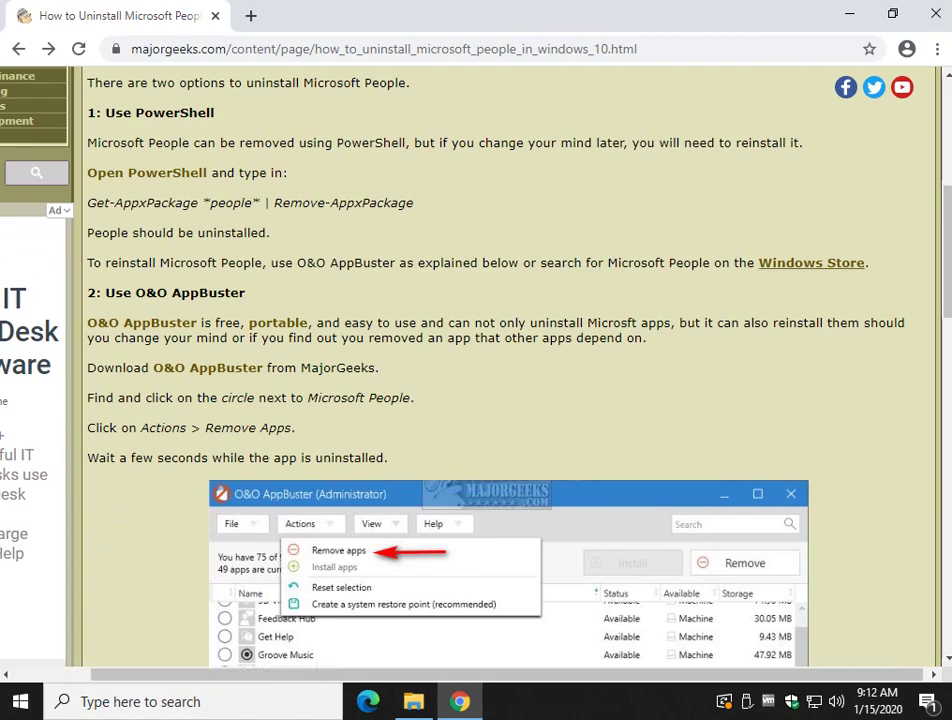
left_click(811, 262)
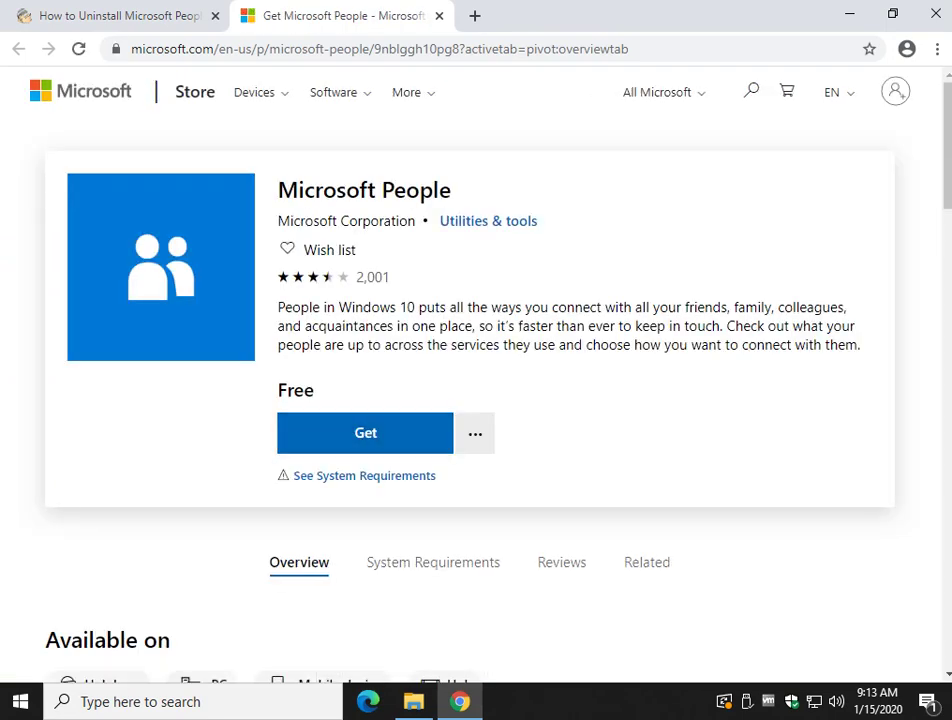
key("ctrl+w")
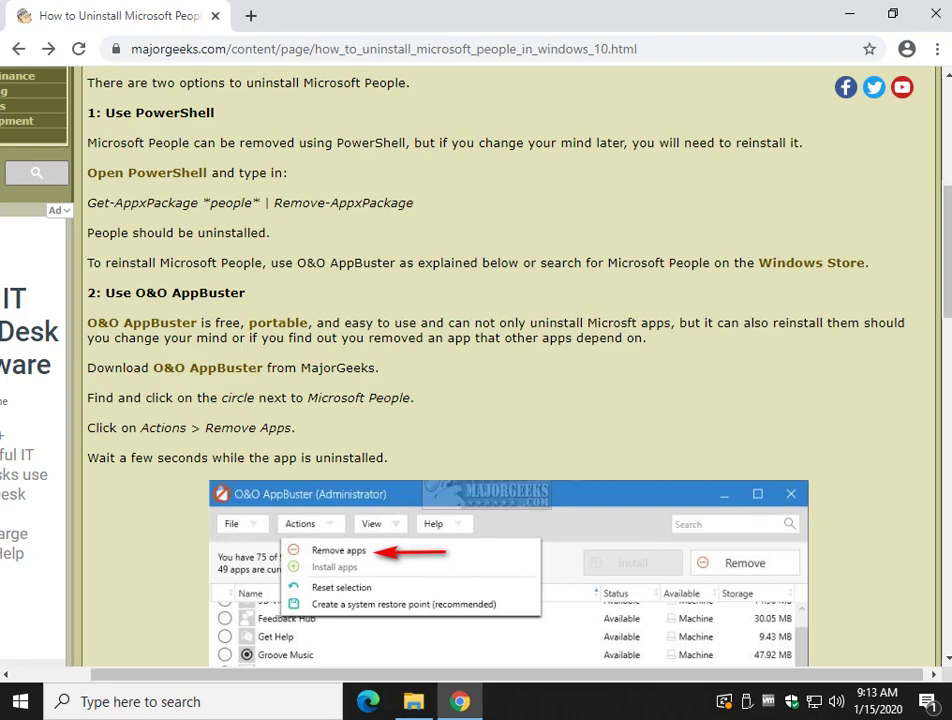
scroll(476, 370, "down", 3)
scroll(476, 370, "up", 2)
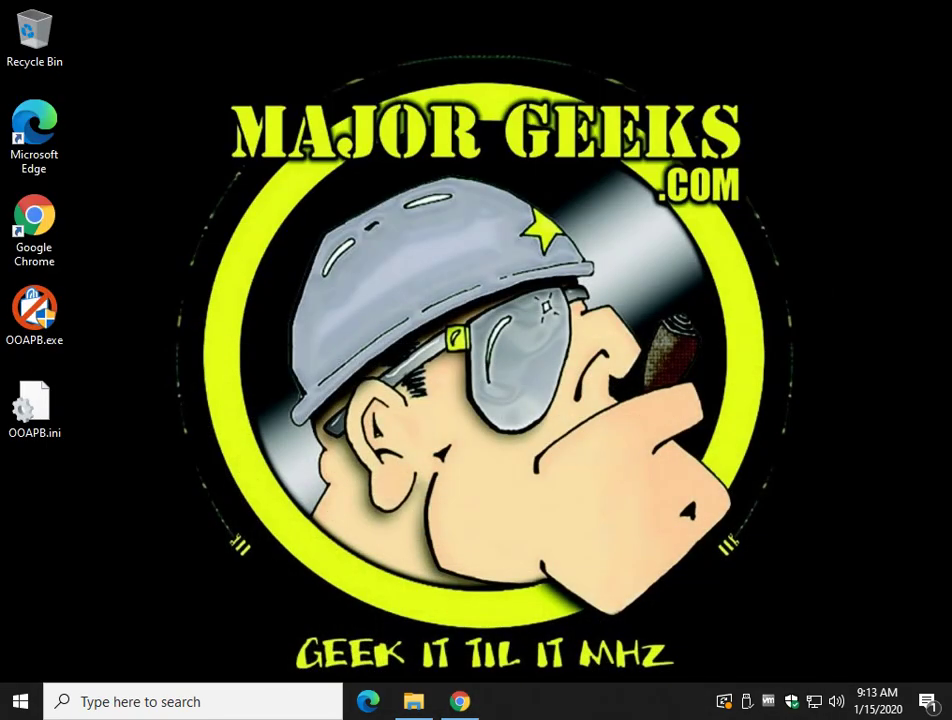
Step: Launch OOAPB.exe as administrator and tick Microsoft People in its app list
left_click(34, 312)
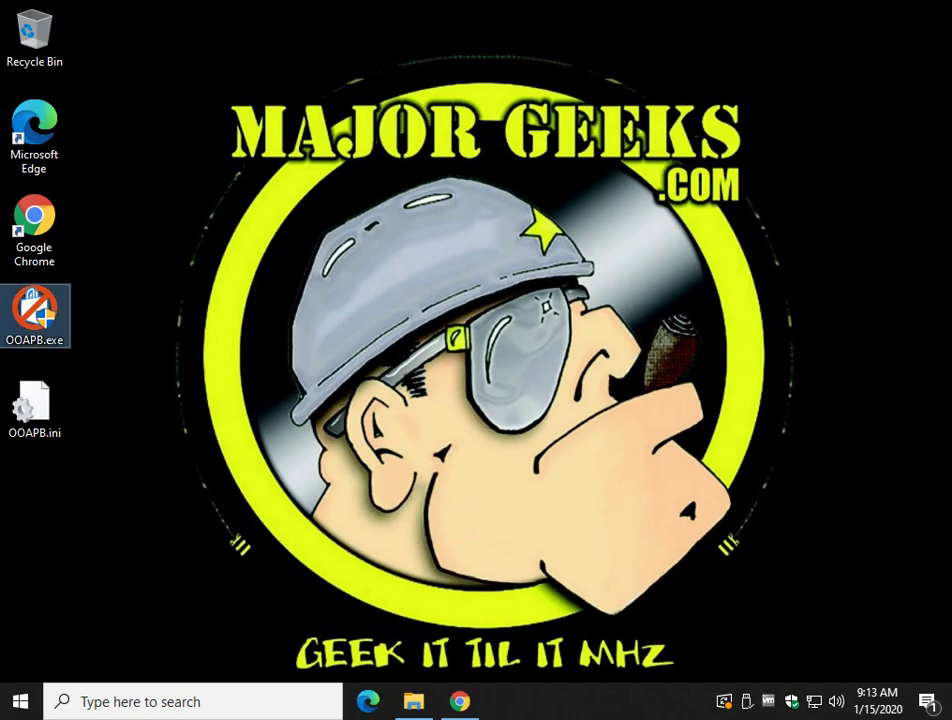
key("Return")
key("alt+y")
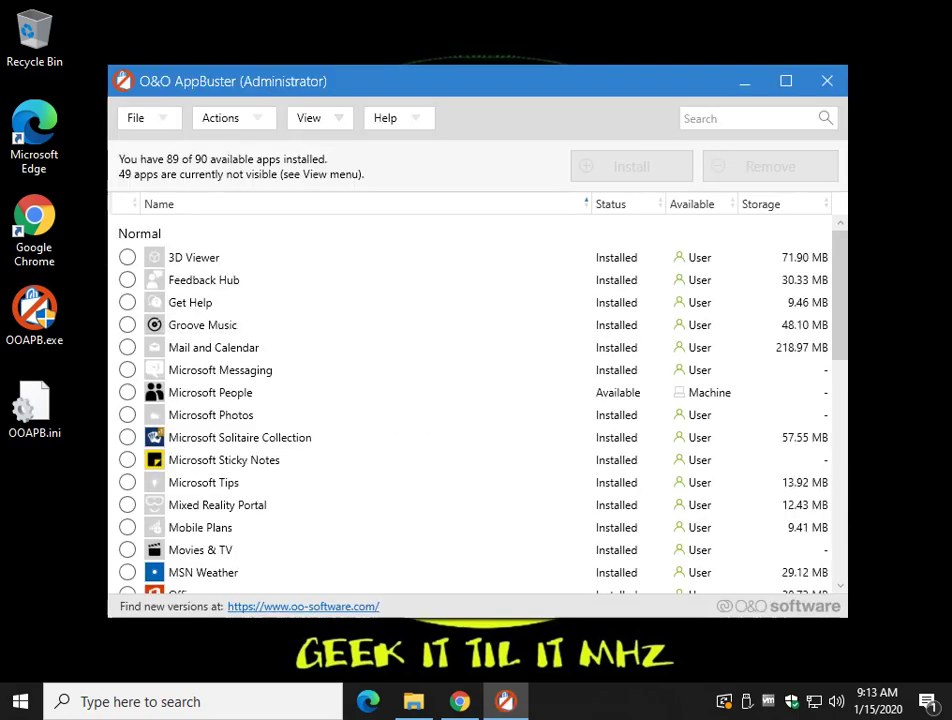
scroll(470, 400, "down", 3)
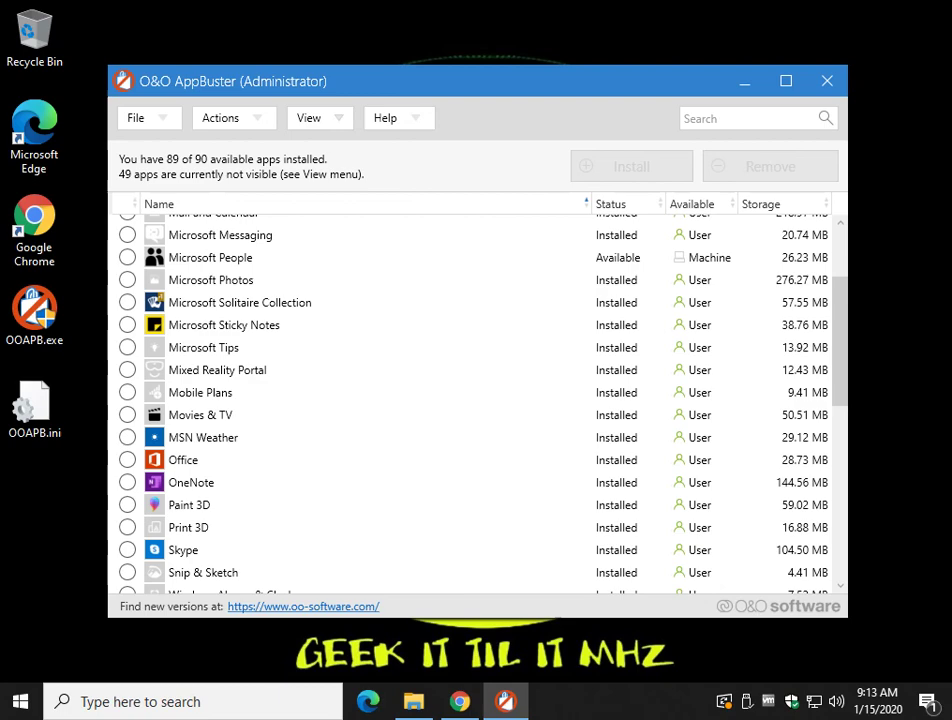
scroll(470, 400, "down", 1)
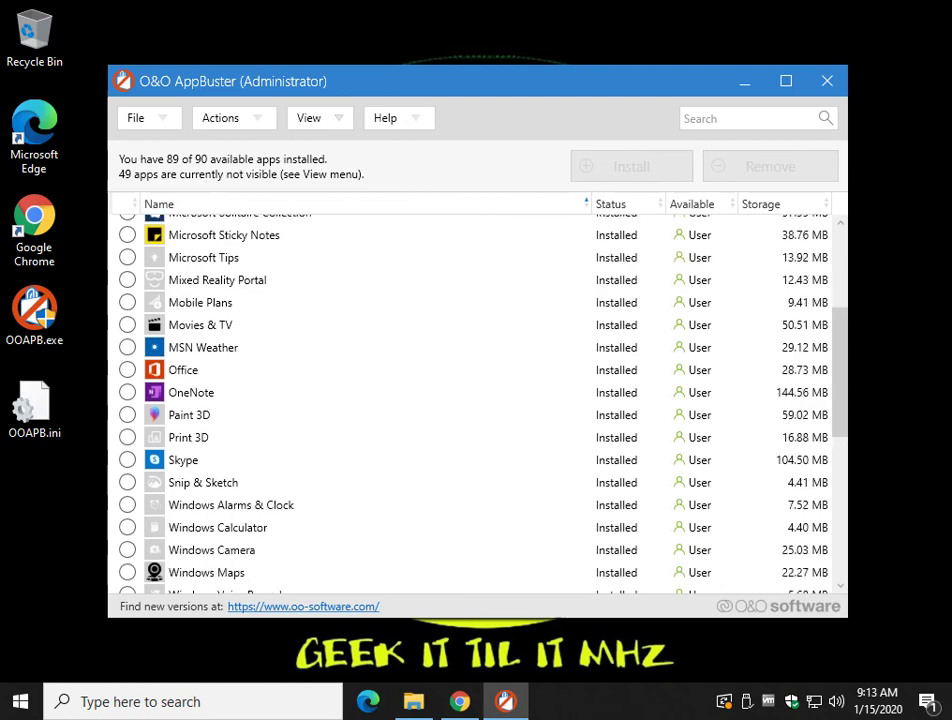
scroll(470, 400, "down", 2)
scroll(470, 400, "up", 3)
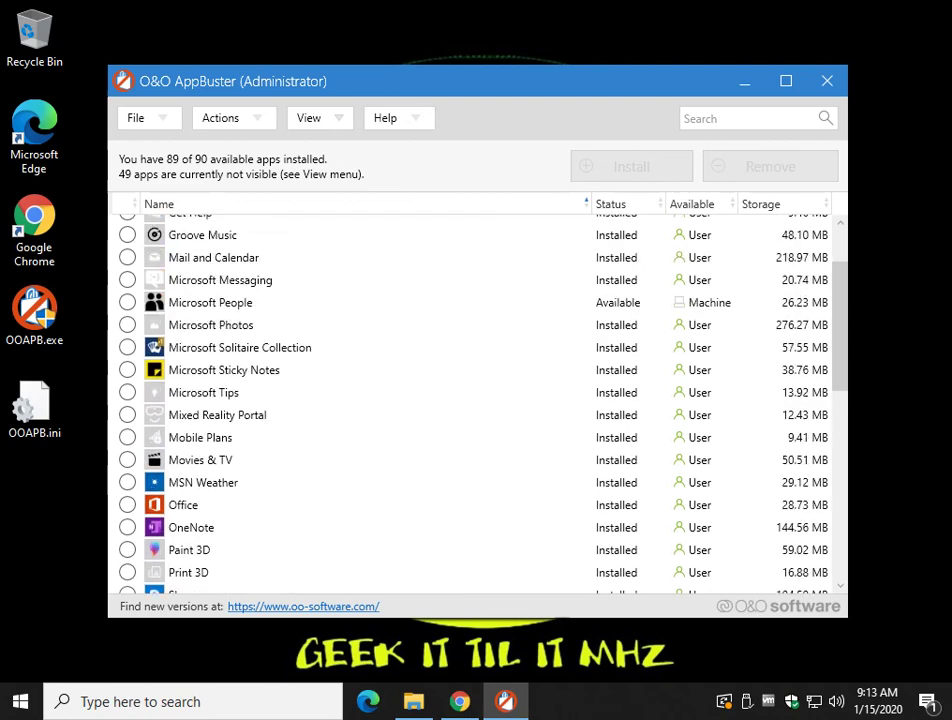
left_click(127, 302)
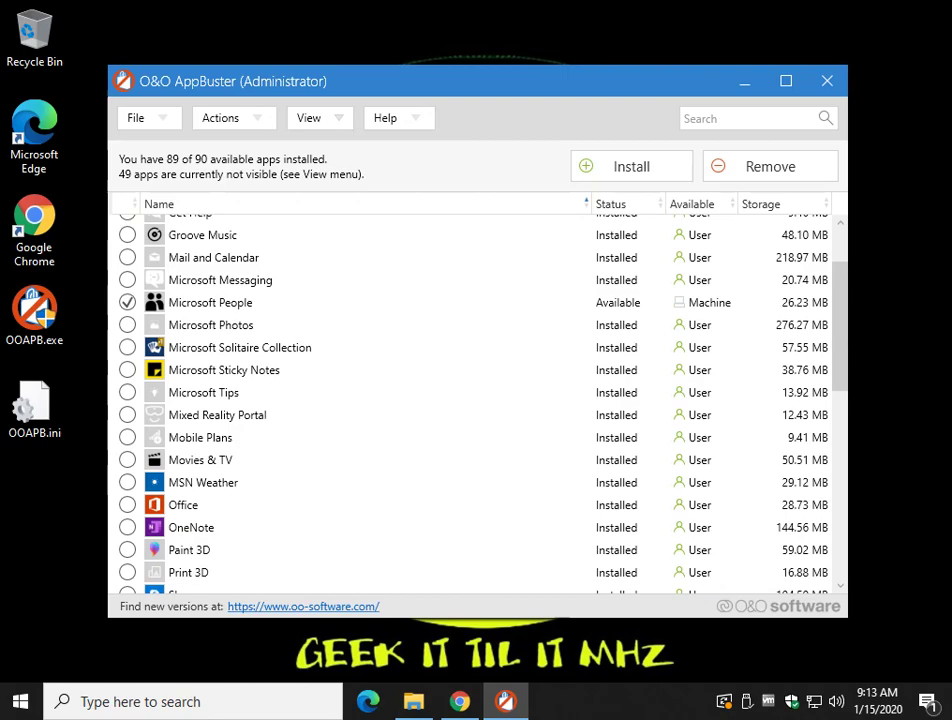
Step: Install Microsoft People via Actions > Install apps, confirming and closing the finished message
key("super")
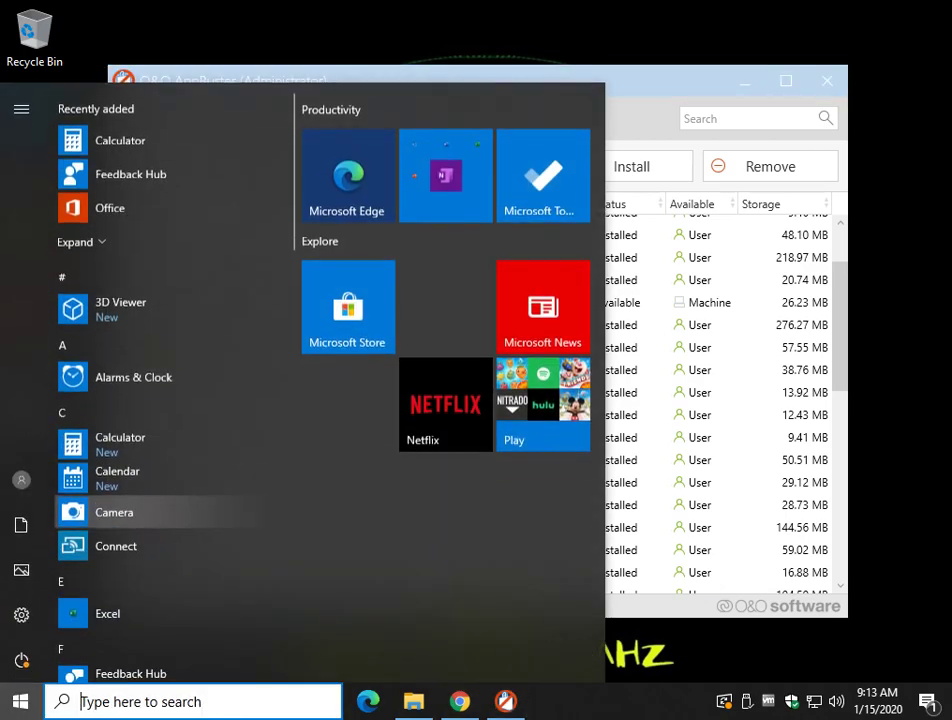
key("super")
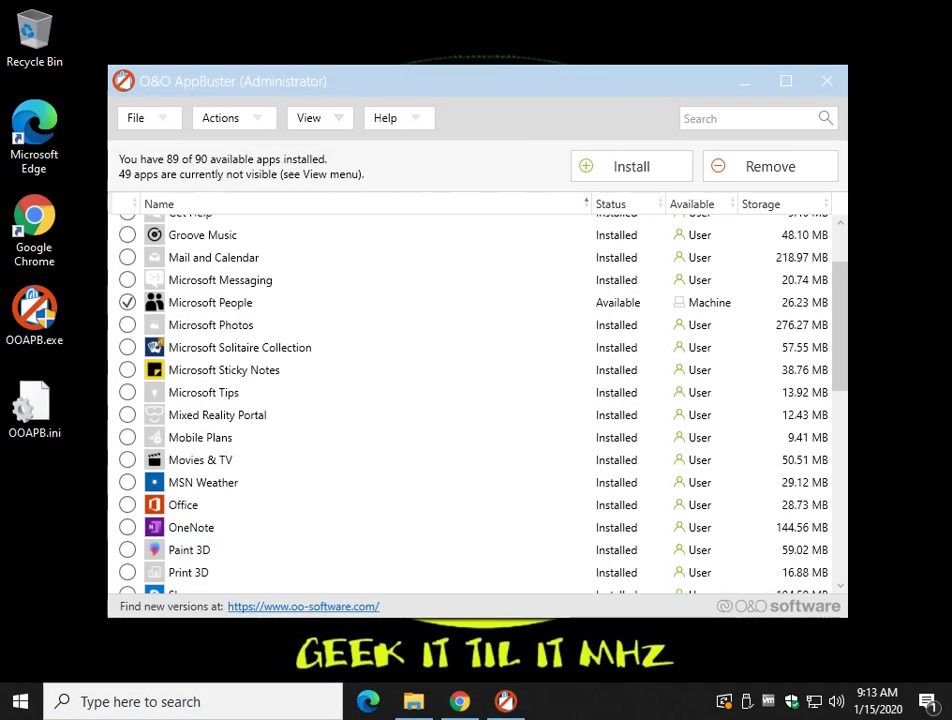
key("alt+v")
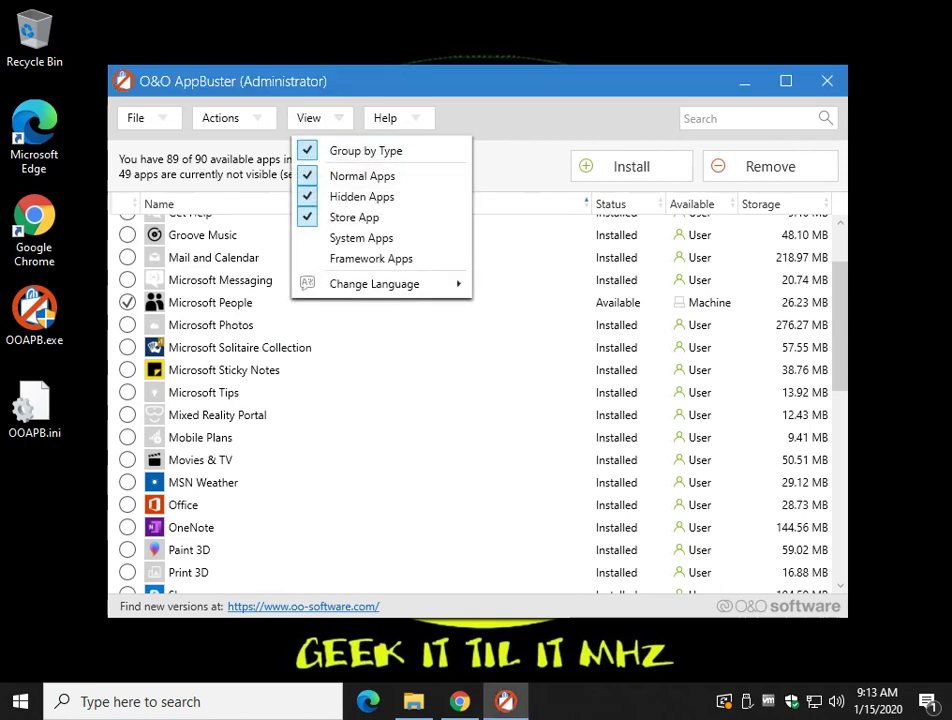
key("Left")
key("Down")
key("Down")
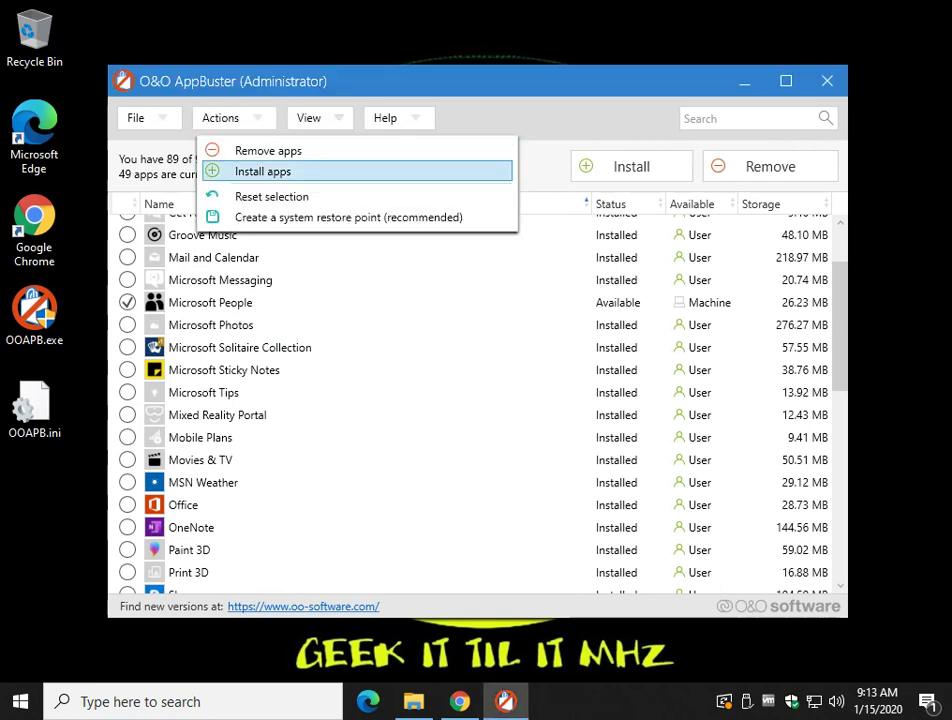
key("Return")
key("Return")
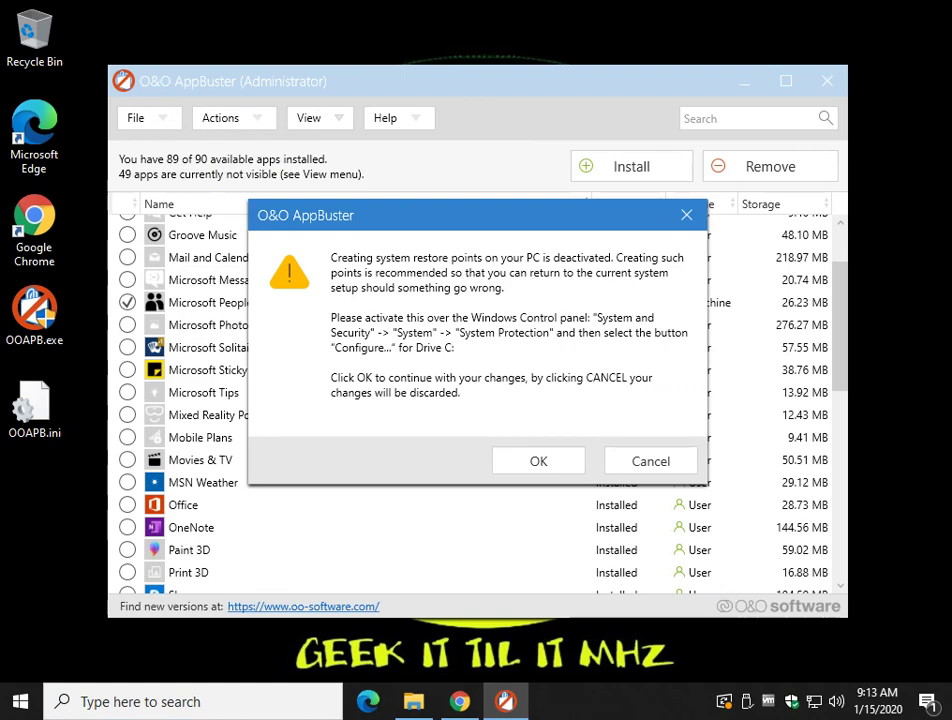
key("Return")
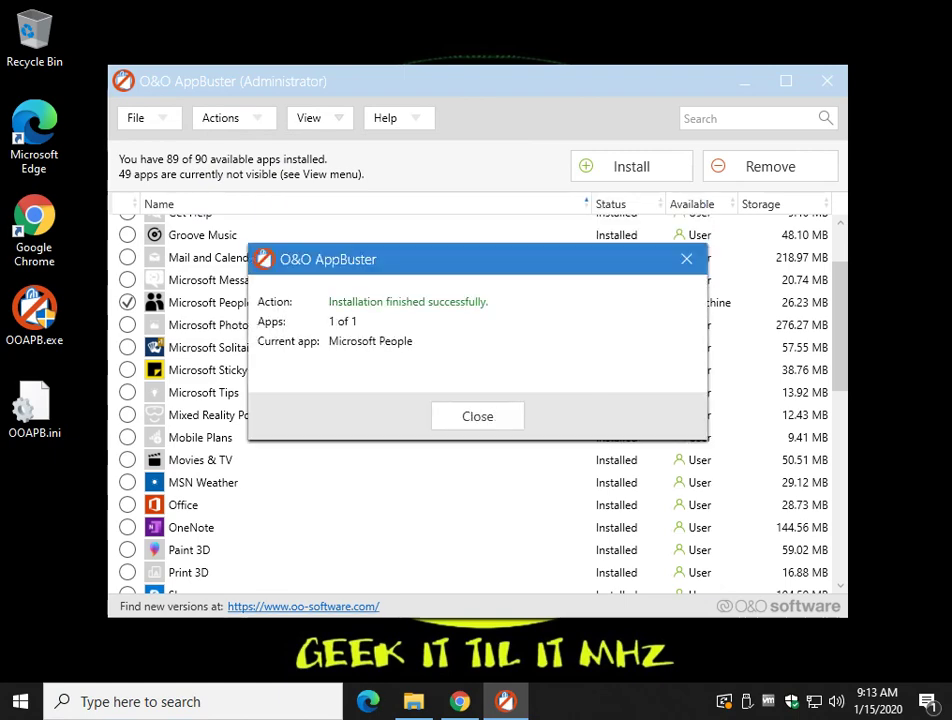
key("Return")
Step: Open Settings' Apps & features and expand the reinstalled People entry in the list
key("super")
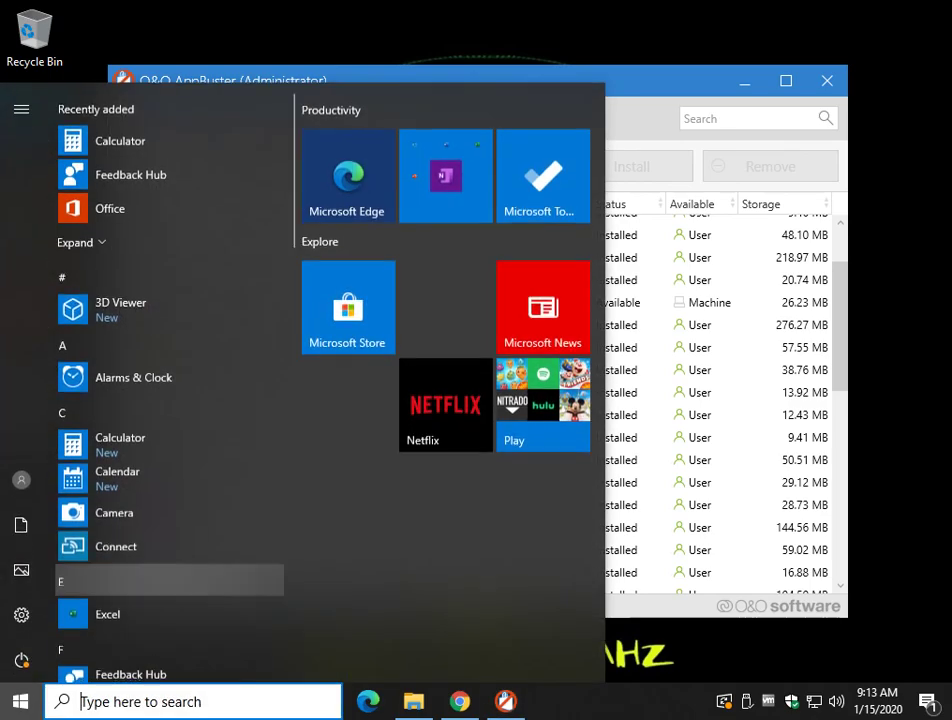
key("super+i")
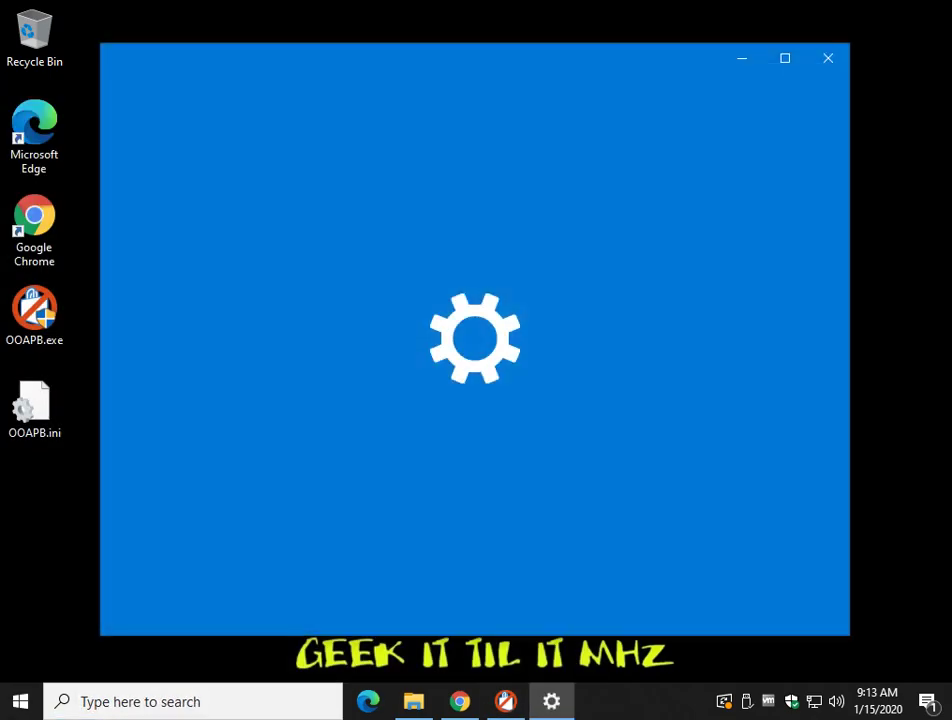
key("Right")
key("Return")
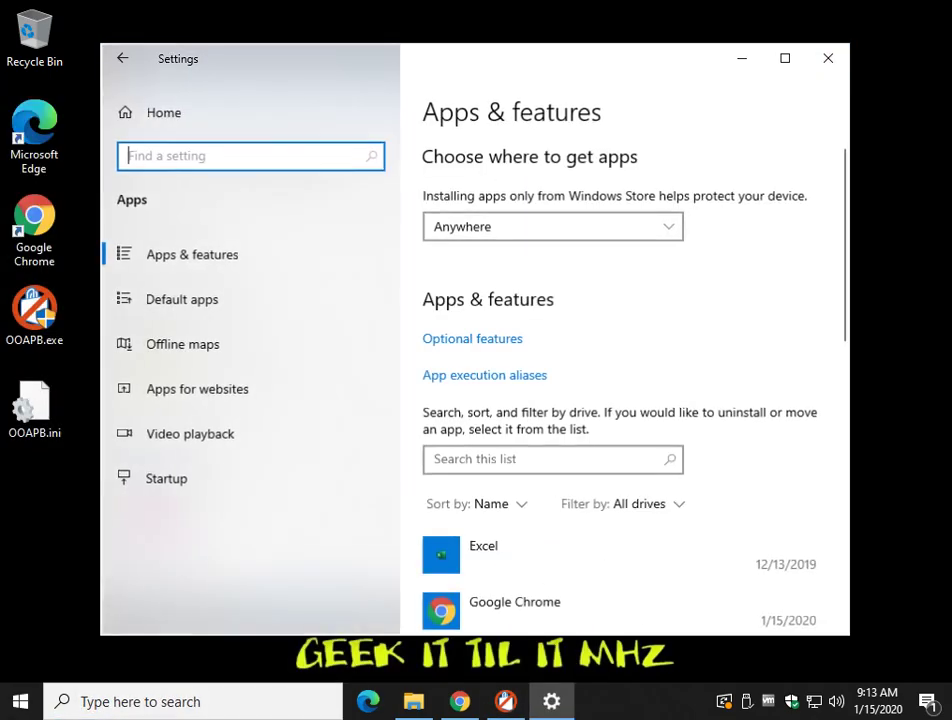
scroll(620, 380, "down", 5)
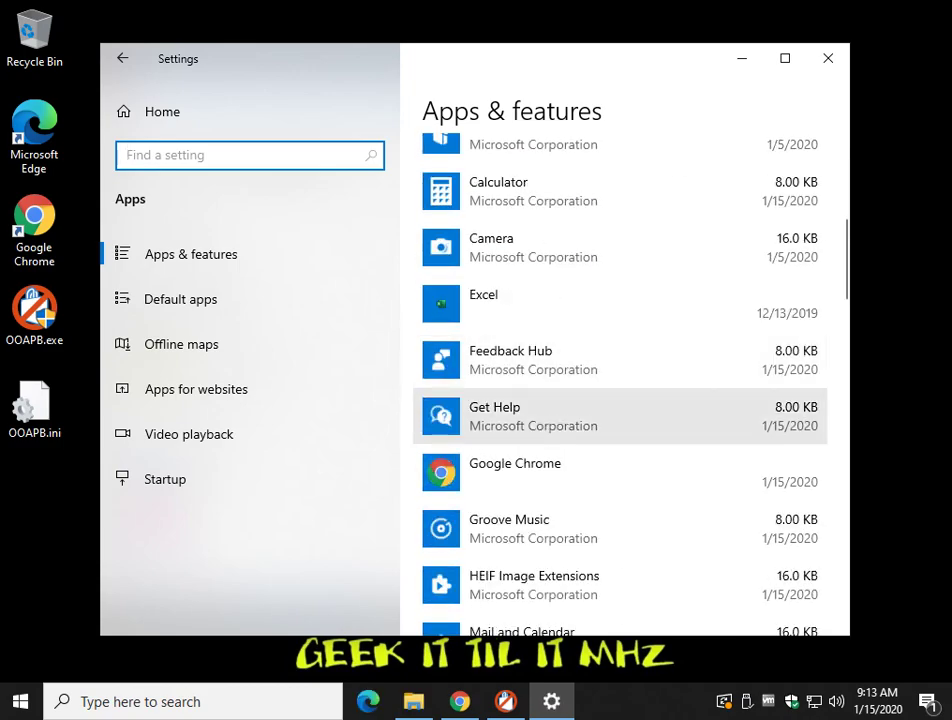
scroll(620, 360, "down", 5)
scroll(620, 360, "down", 1)
scroll(620, 340, "down", 4)
scroll(620, 340, "down", 1)
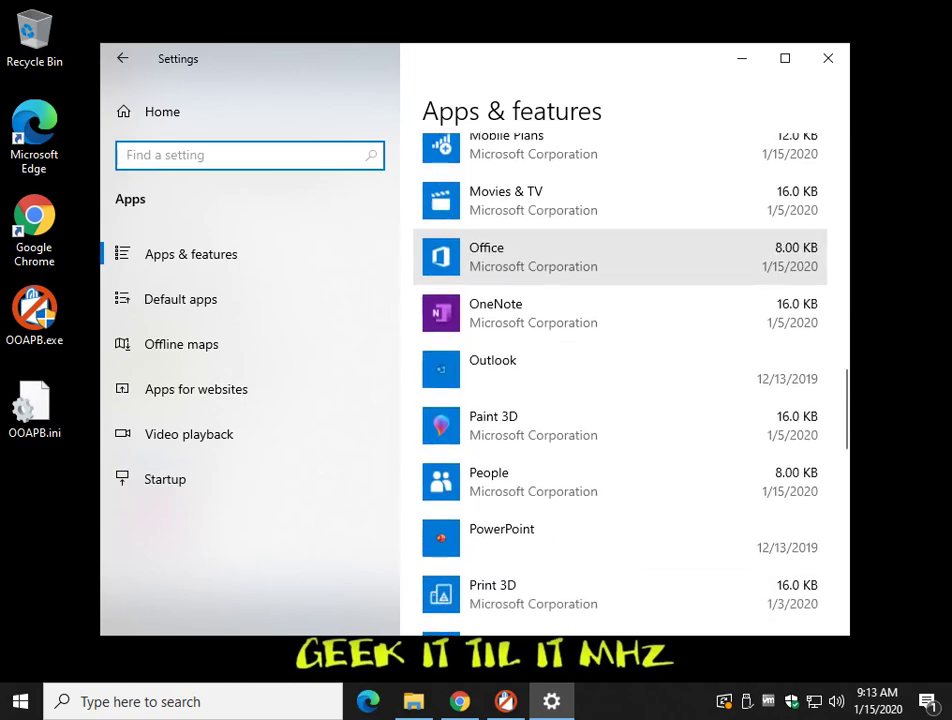
scroll(620, 340, "down", 2)
left_click(600, 264)
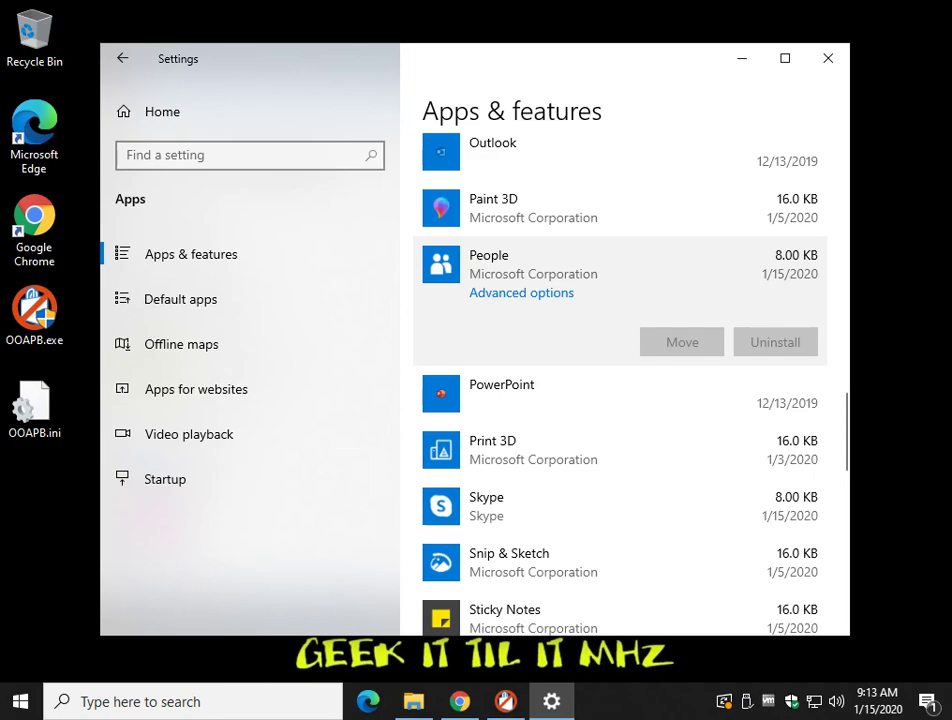
Step: Tick Microsoft People and remove it for Current User via Actions > Remove apps
key("alt+F4")
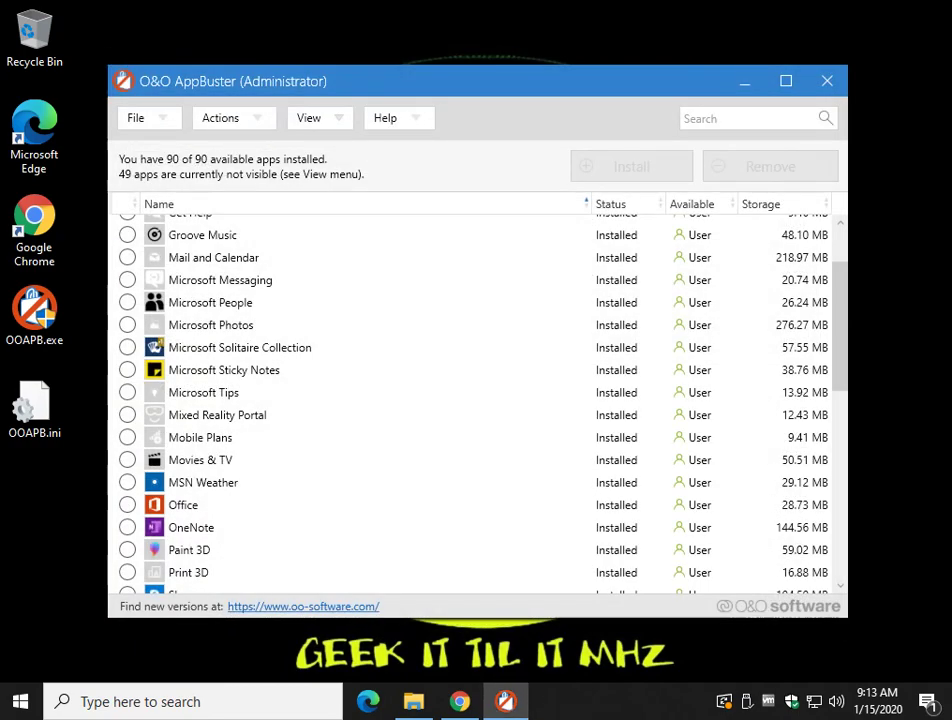
left_click(127, 302)
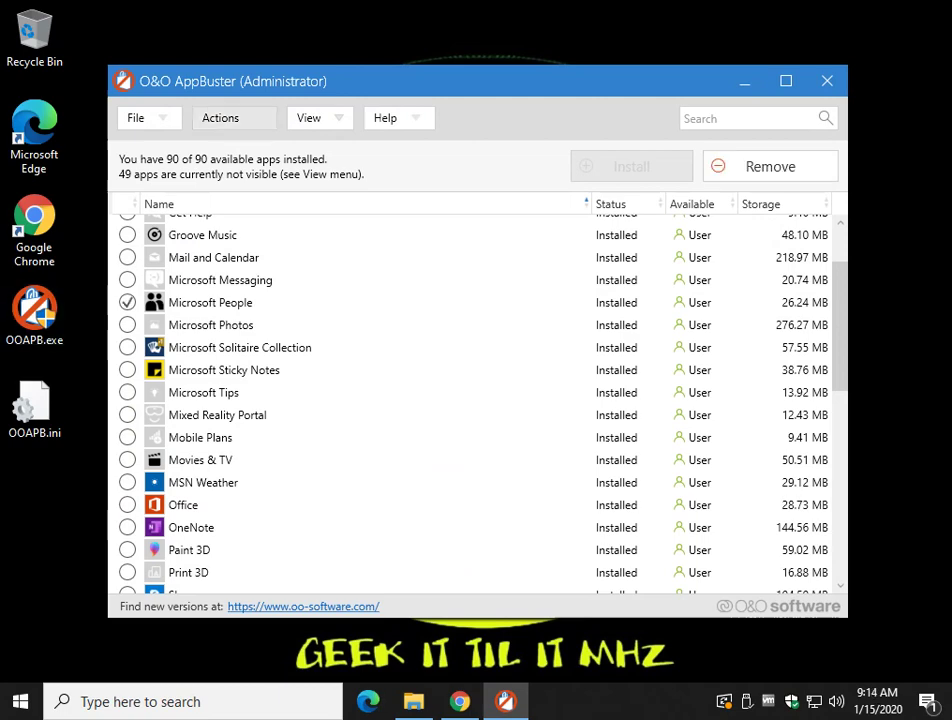
left_click(222, 117)
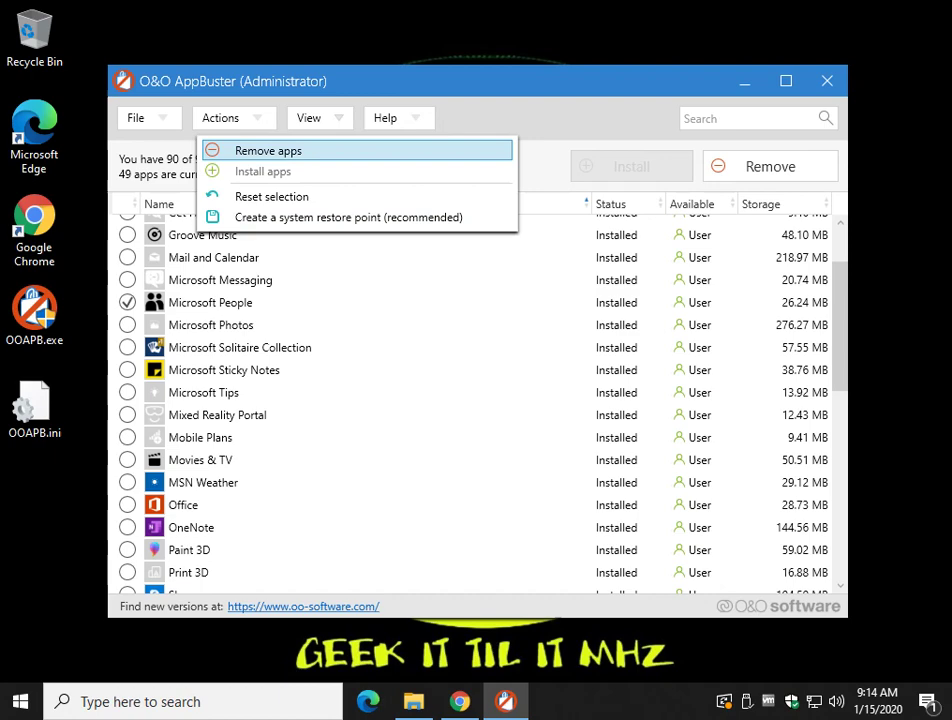
key("Return")
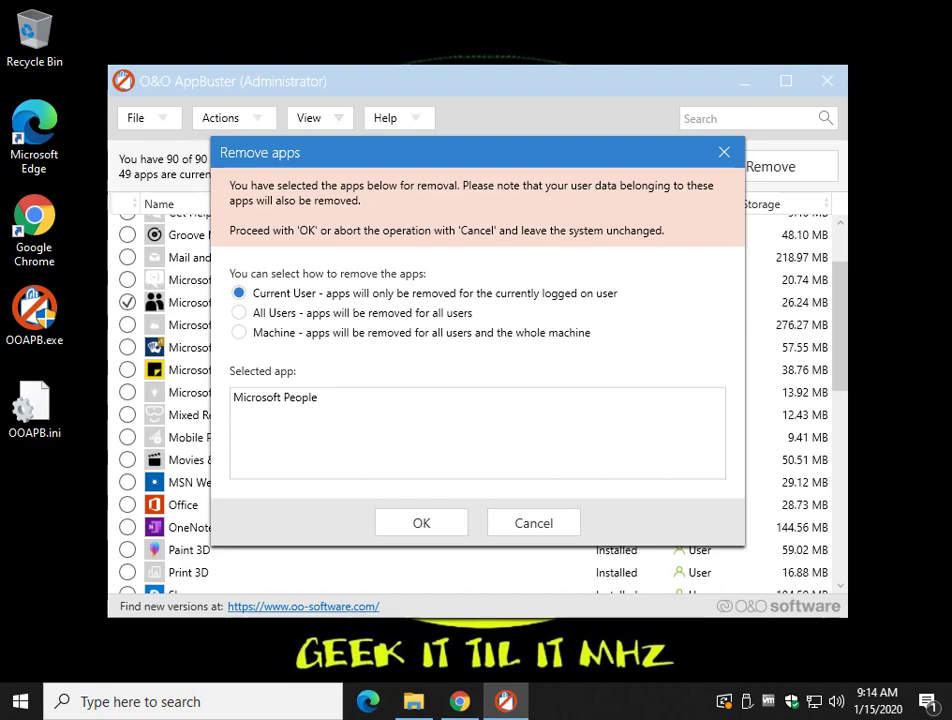
key("Return")
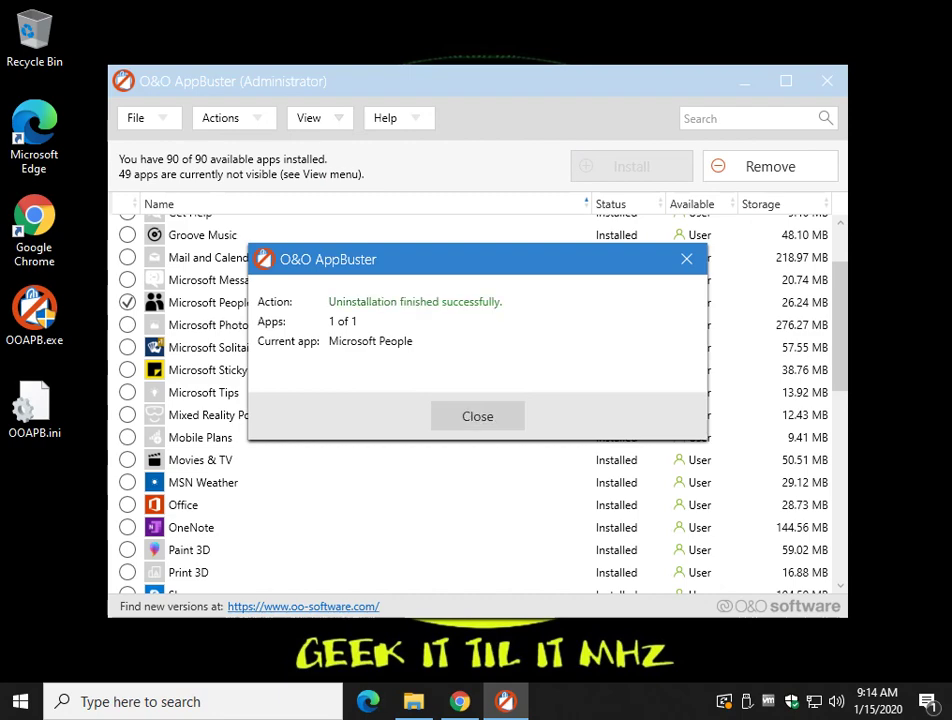
key("Return")
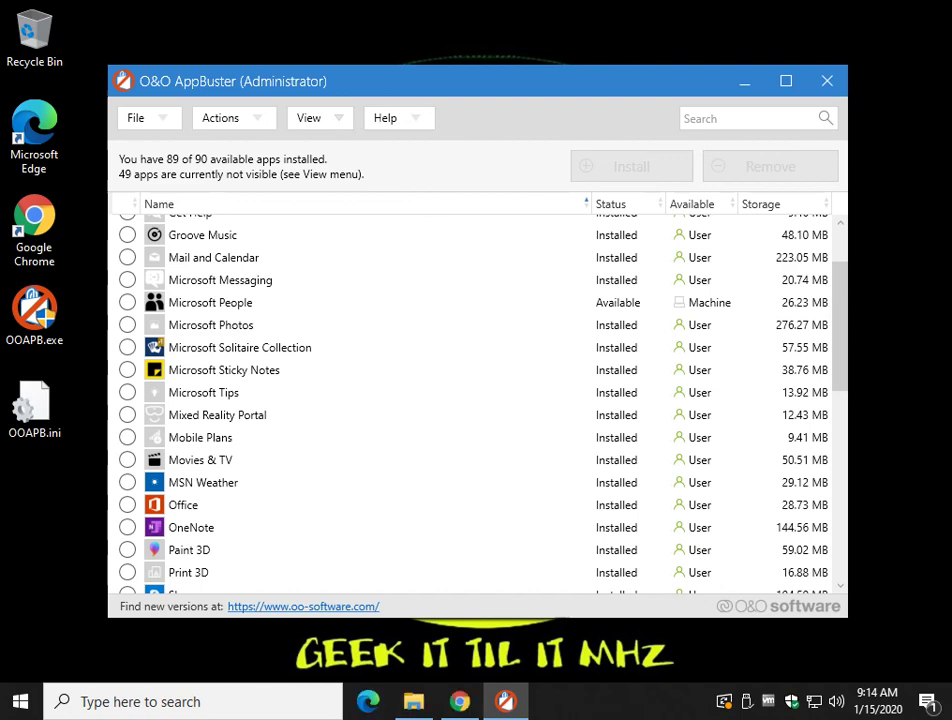
Step: Sort the list by status, verify Microsoft People reads Available, then close AppBuster
left_click(628, 204)
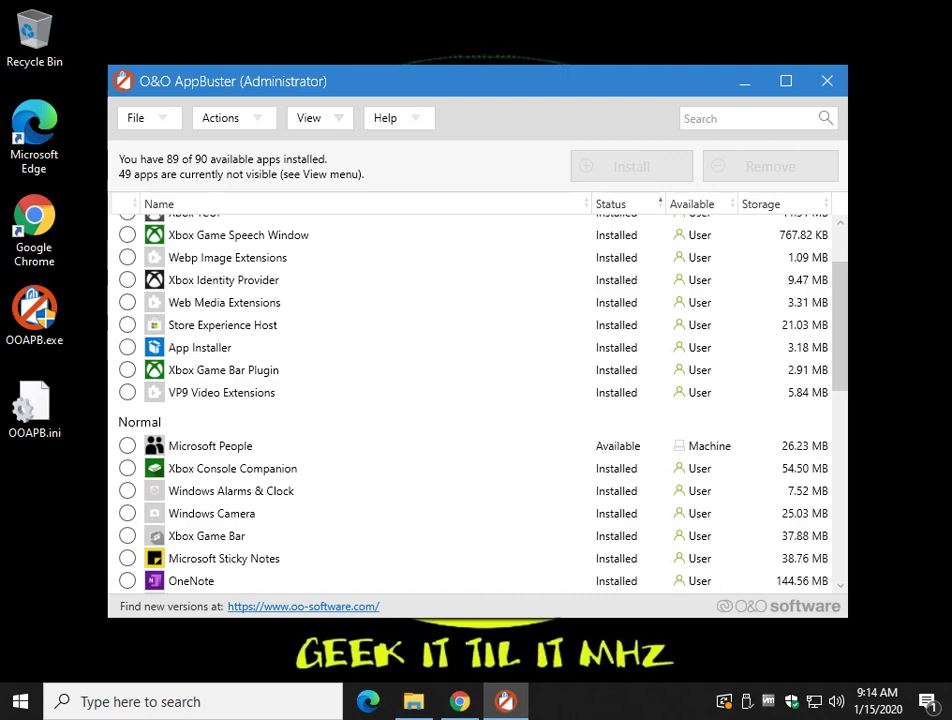
scroll(470, 400, "up", 1)
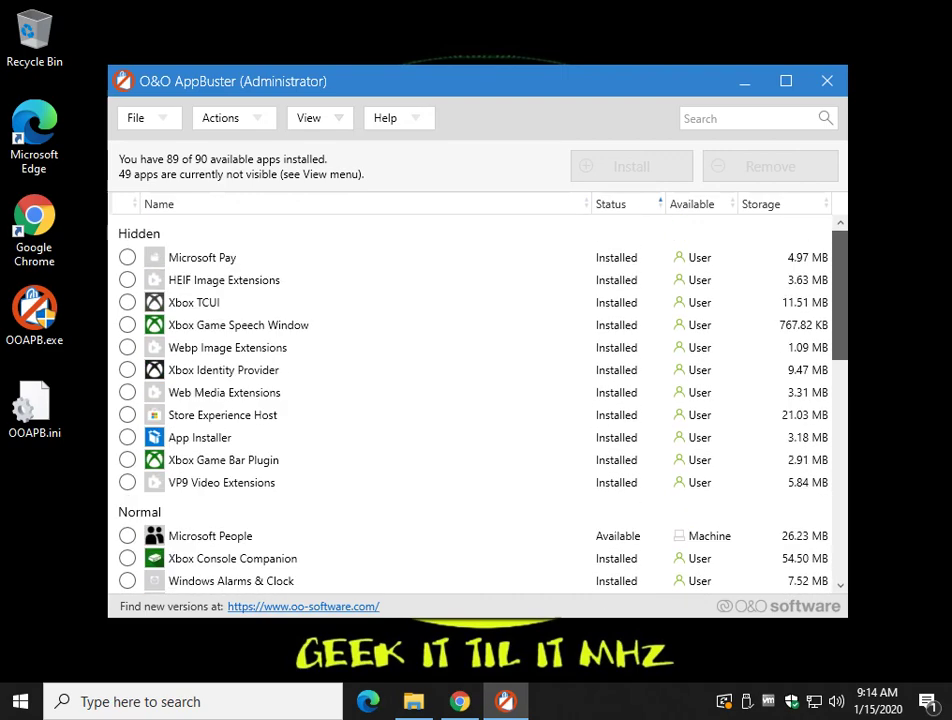
scroll(470, 400, "down", 1)
scroll(470, 400, "up", 1)
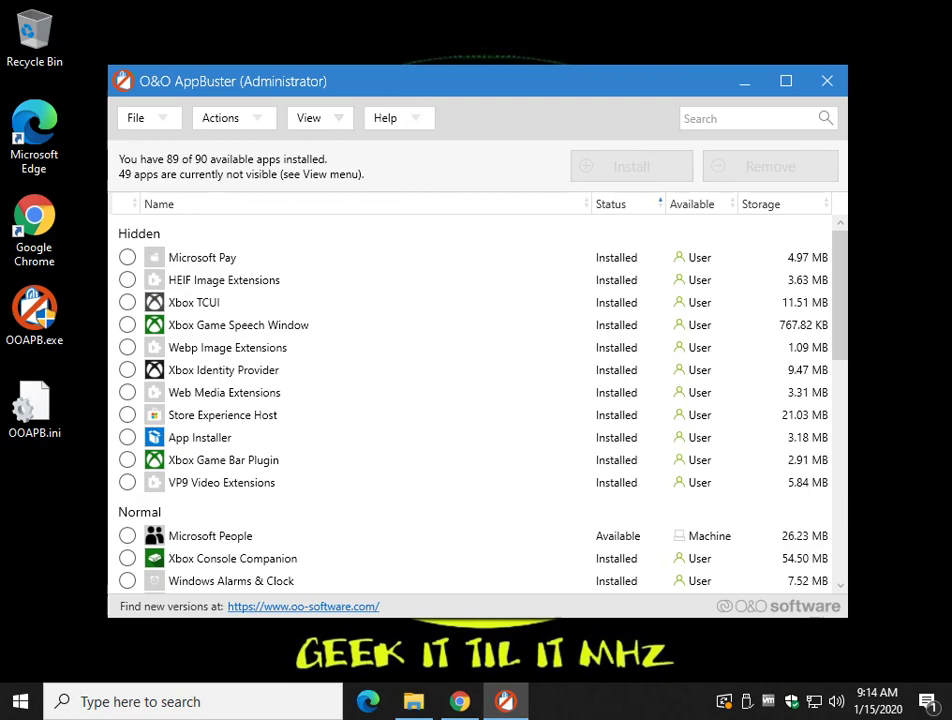
scroll(470, 400, "down", 3)
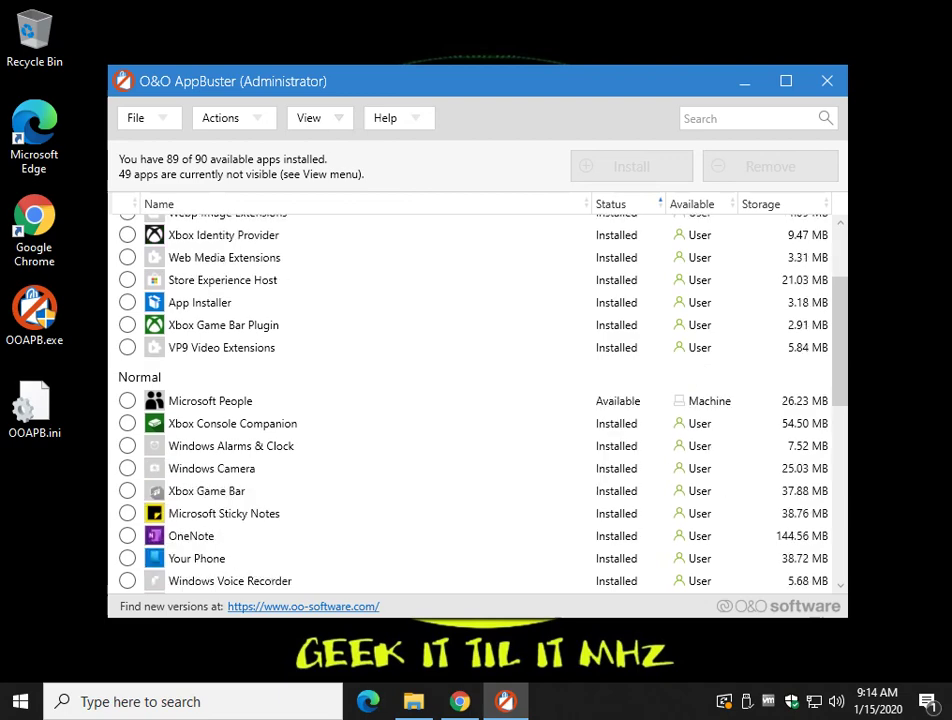
scroll(470, 400, "up", 3)
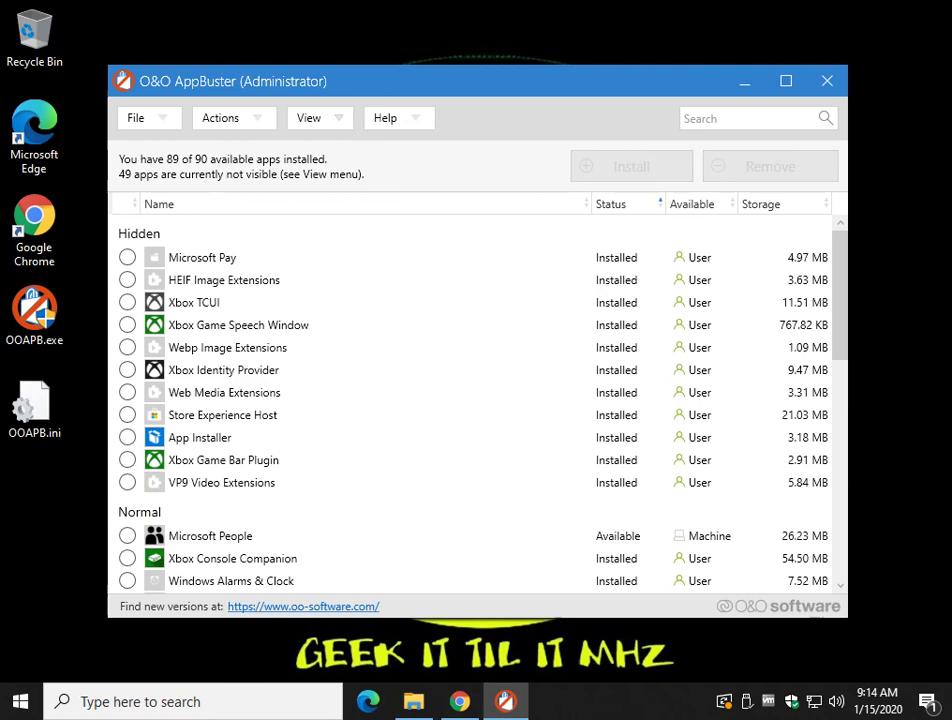
scroll(470, 400, "down", 3)
scroll(470, 400, "down", 2)
scroll(470, 400, "down", 2)
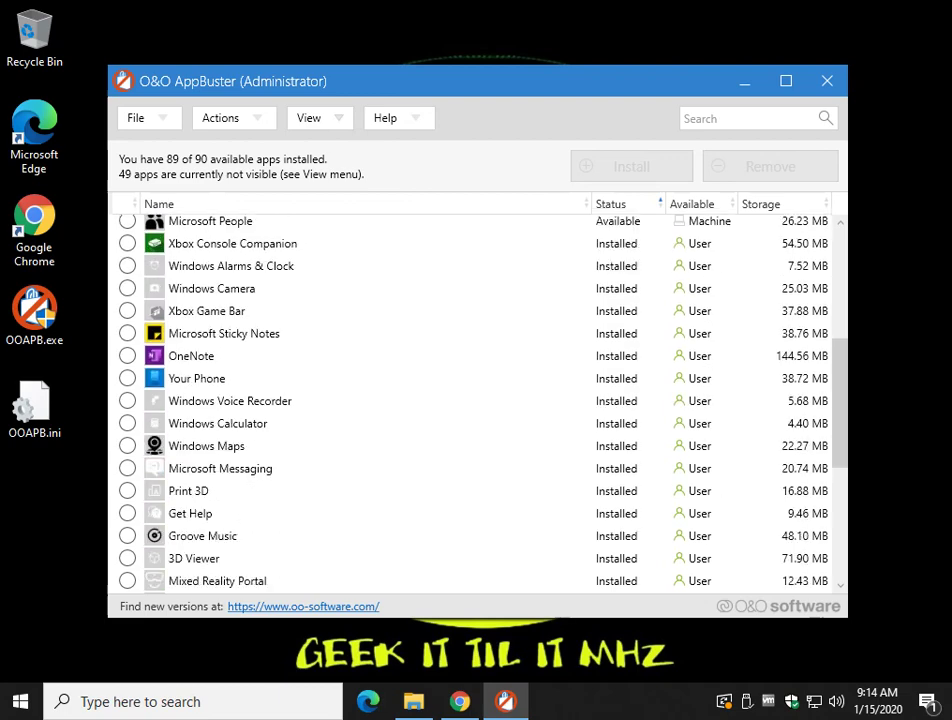
scroll(470, 400, "up", 4)
scroll(470, 400, "up", 3)
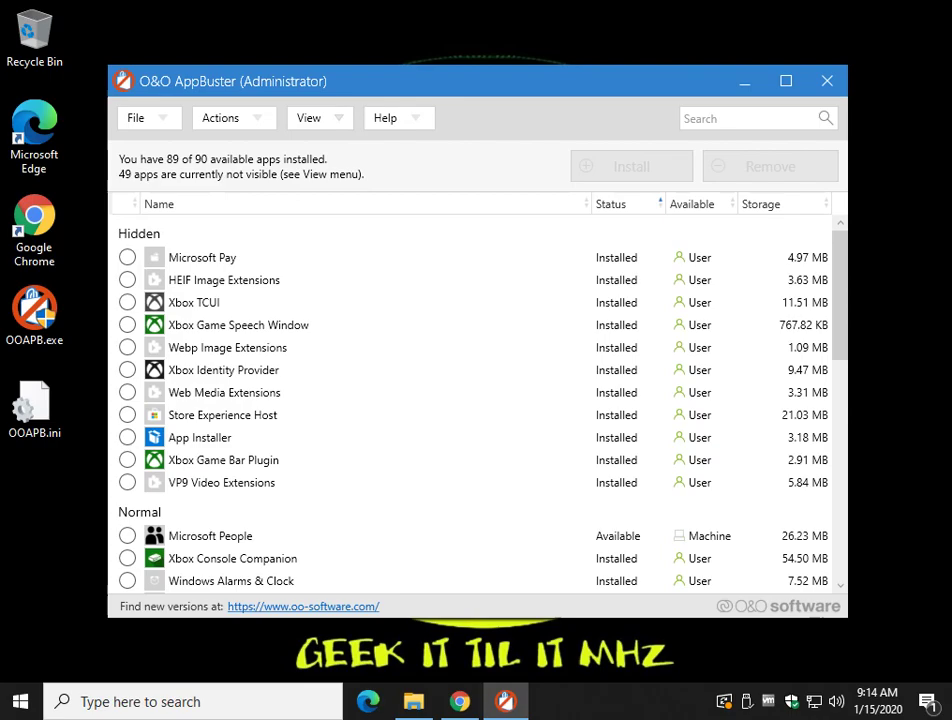
left_click(826, 81)
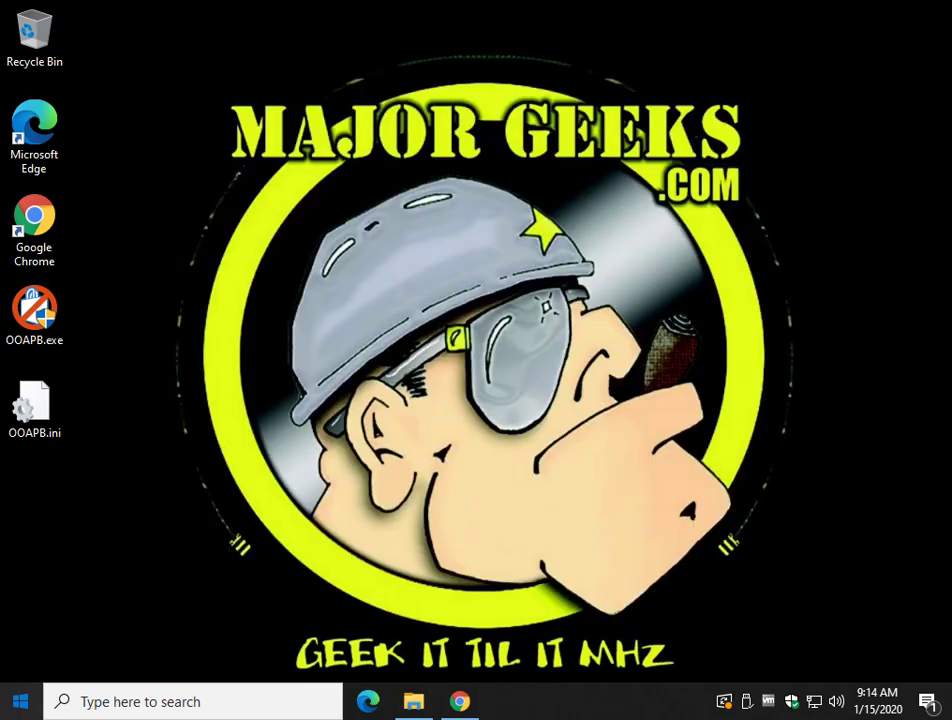
Step: Open Windows Settings to the Apps & features list of installed apps
left_click(20, 701)
left_click(21, 613)
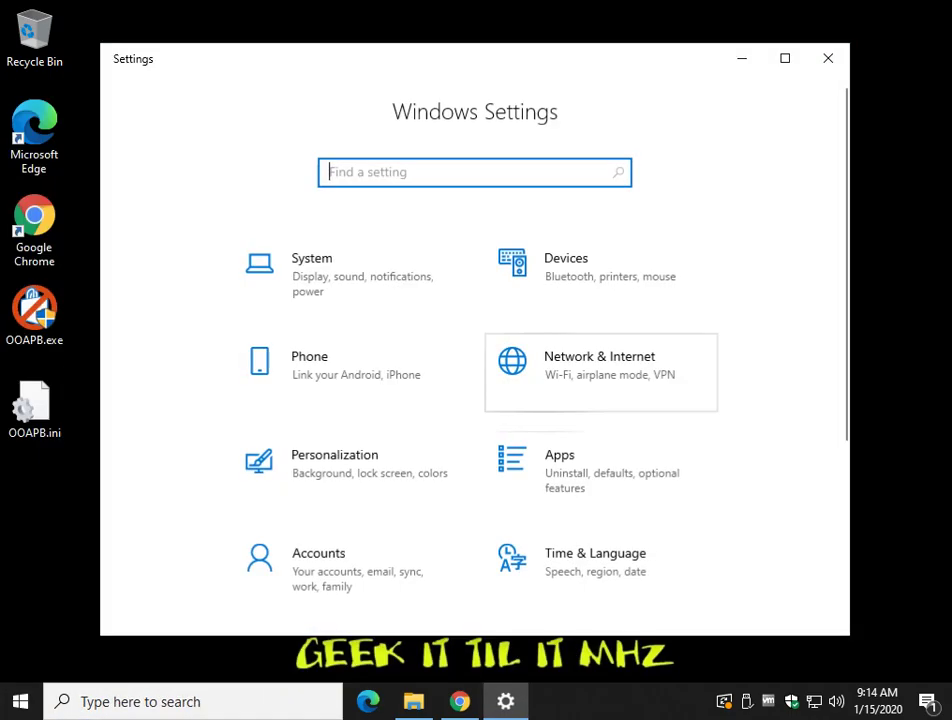
left_click(600, 470)
Step: Scroll past Paint 3D to PowerPoint, confirming People is gone, then close Settings
scroll(620, 400, "down", 3)
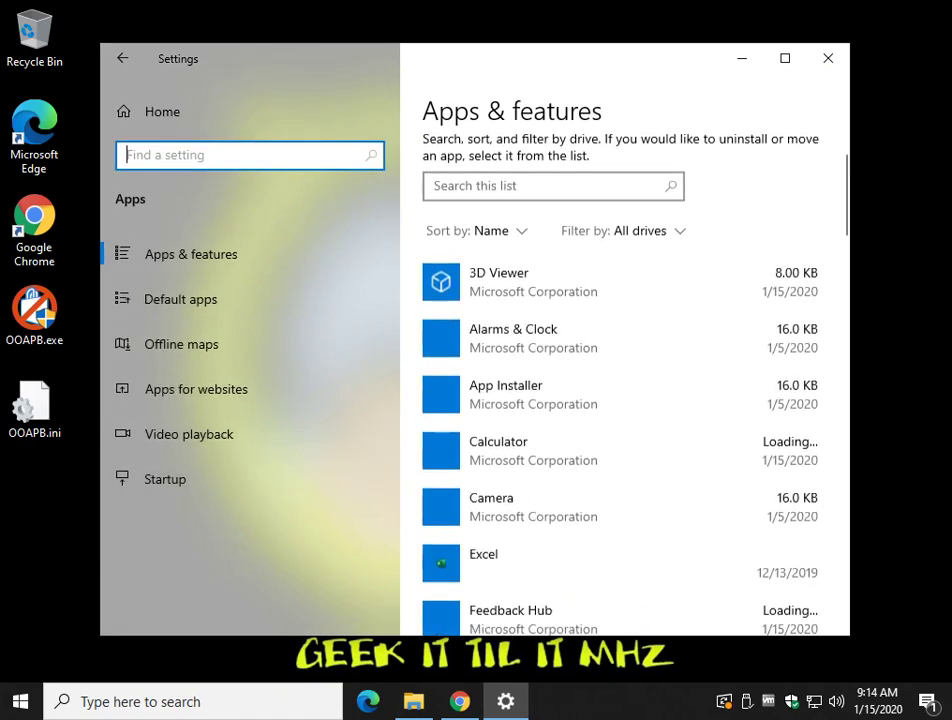
scroll(620, 355, "down", 5)
scroll(620, 355, "down", 1)
scroll(620, 355, "down", 2)
scroll(620, 355, "down", 3)
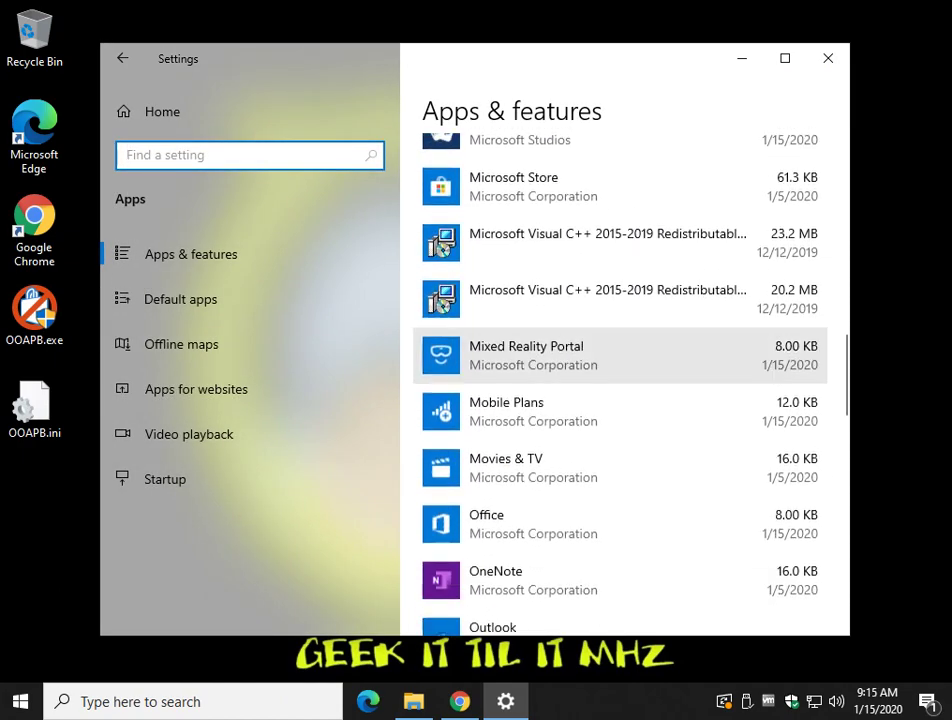
scroll(620, 355, "down", 3)
scroll(620, 420, "down", 1)
scroll(620, 483, "down", 2)
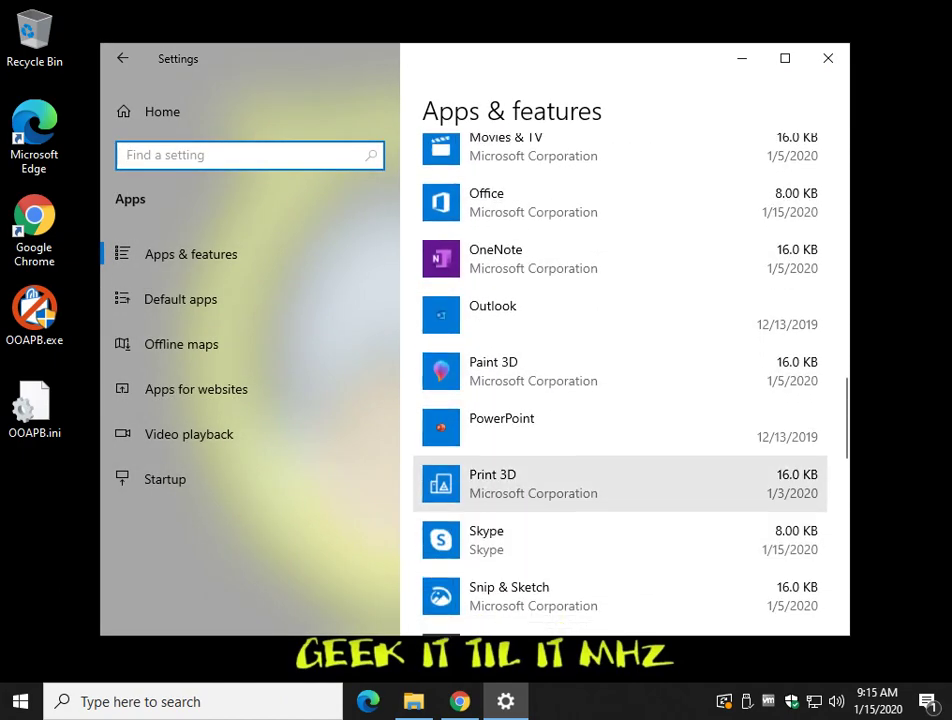
scroll(620, 483, "down", 3)
left_click(828, 58)
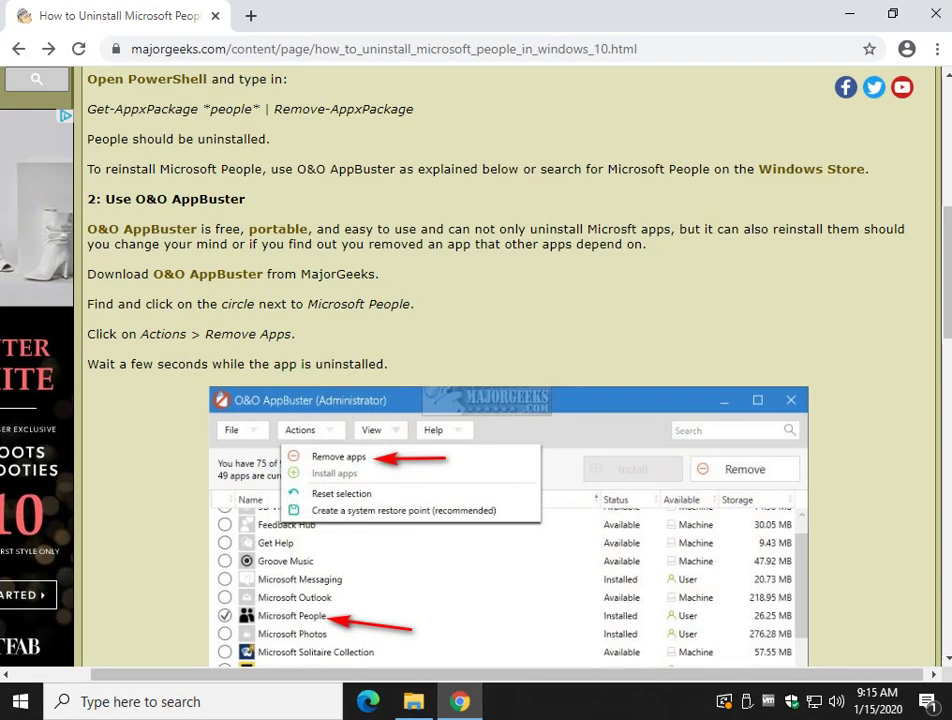
scroll(500, 370, "up", 2)
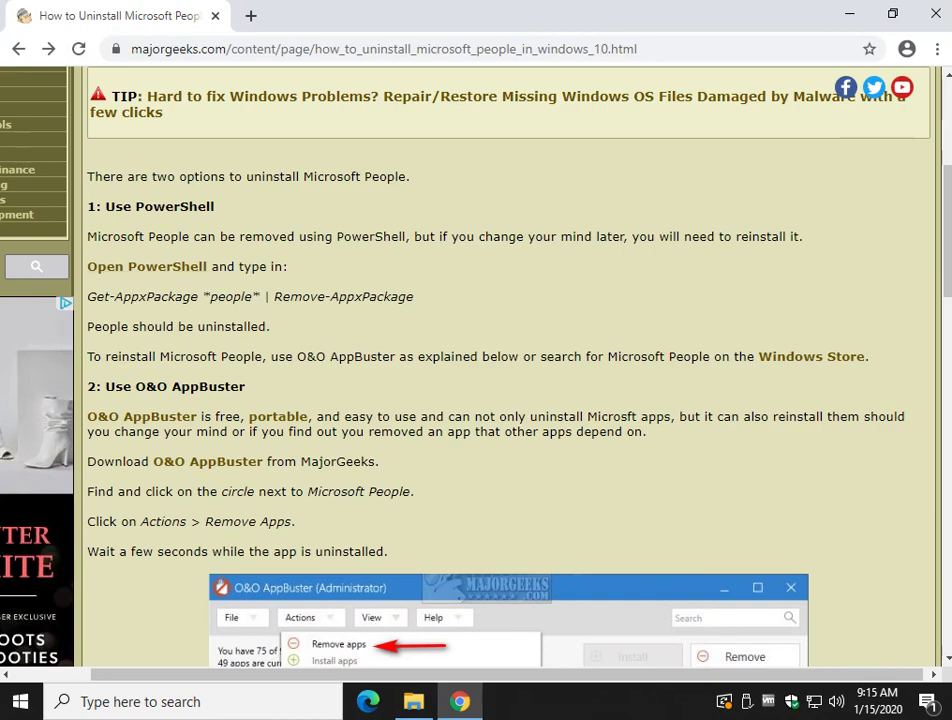
scroll(500, 370, "down", 1)
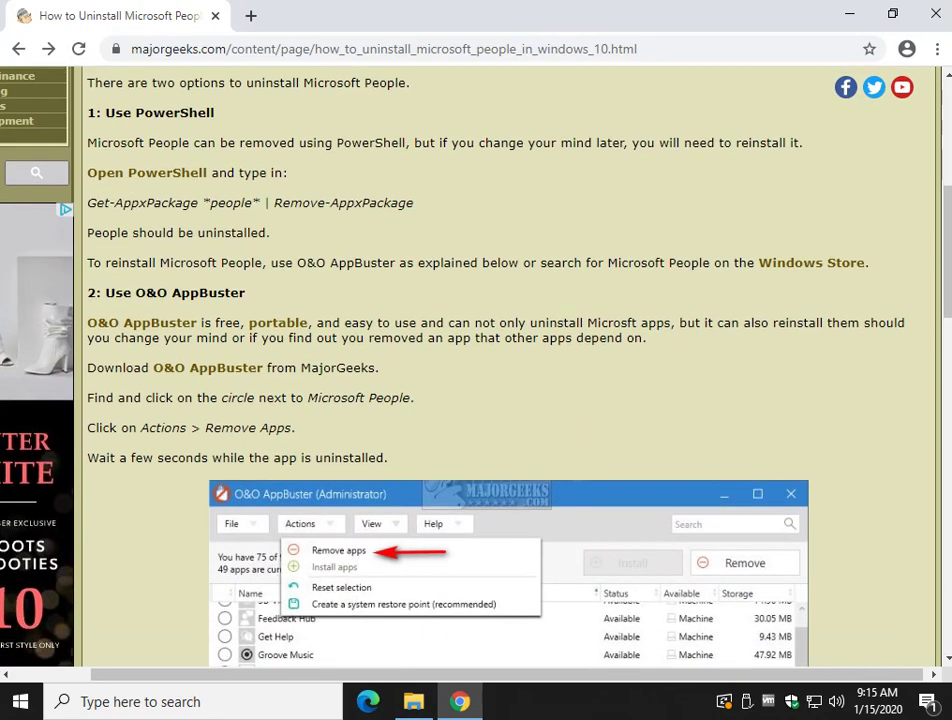
scroll(500, 370, "down", 2)
scroll(500, 370, "down", 3)
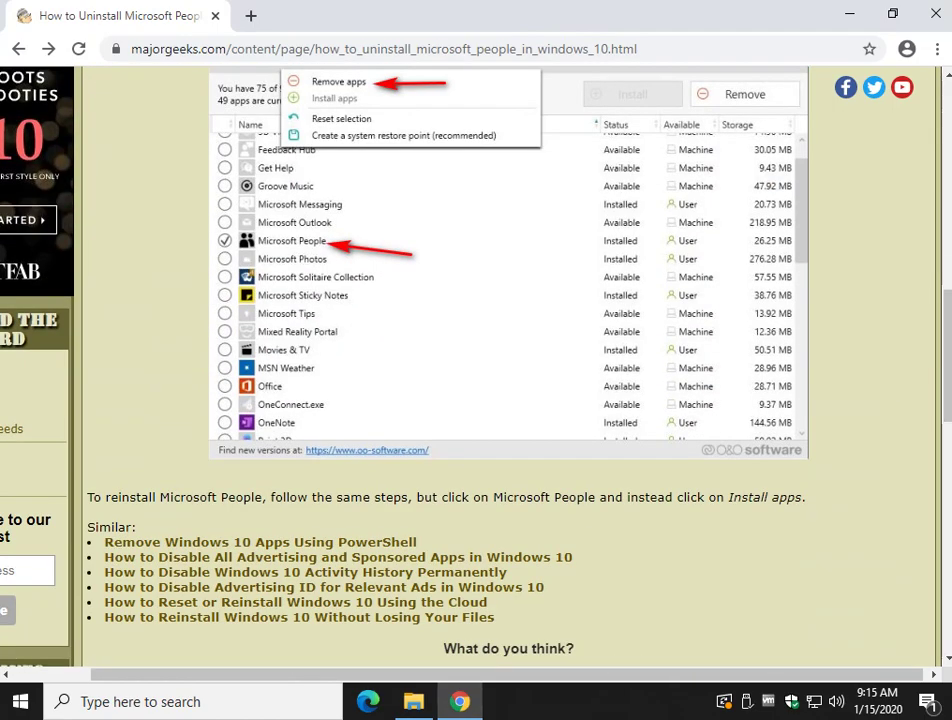
scroll(500, 370, "up", 6)
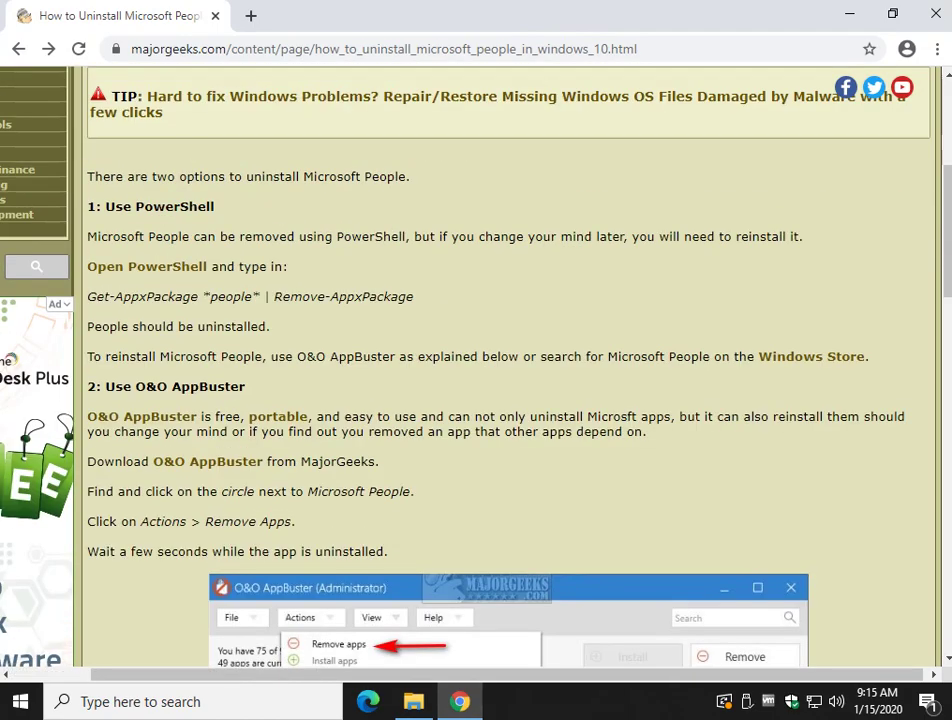
scroll(500, 370, "down", 3)
scroll(500, 370, "down", 3)
scroll(500, 370, "down", 1)
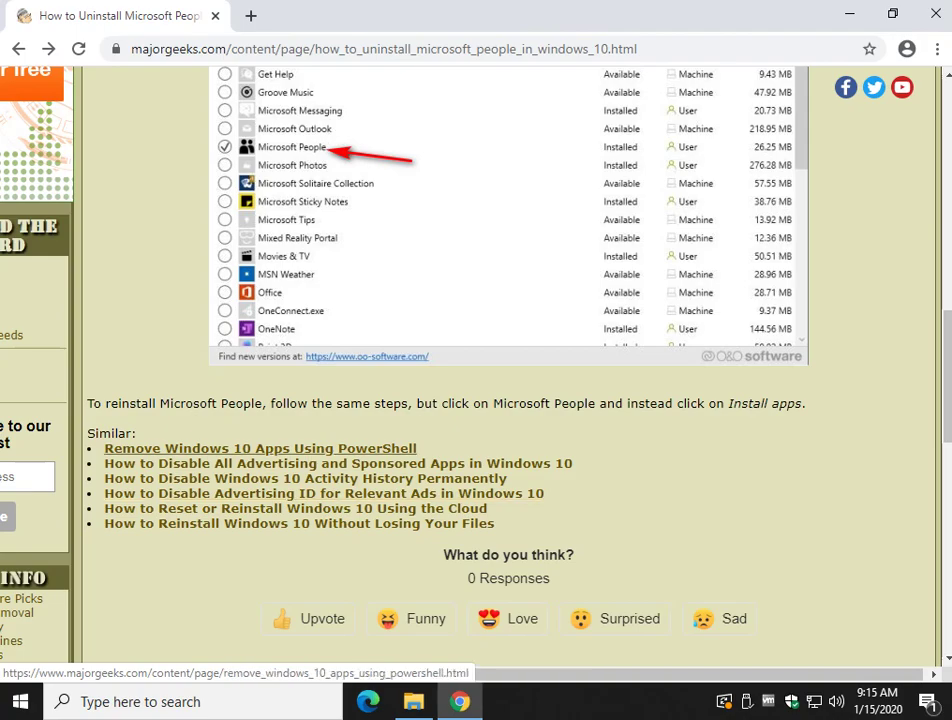
Step: Copy the 3D Builder removal command from the 'Remove Windows 10 Apps Using PowerShell' article
left_click(260, 448)
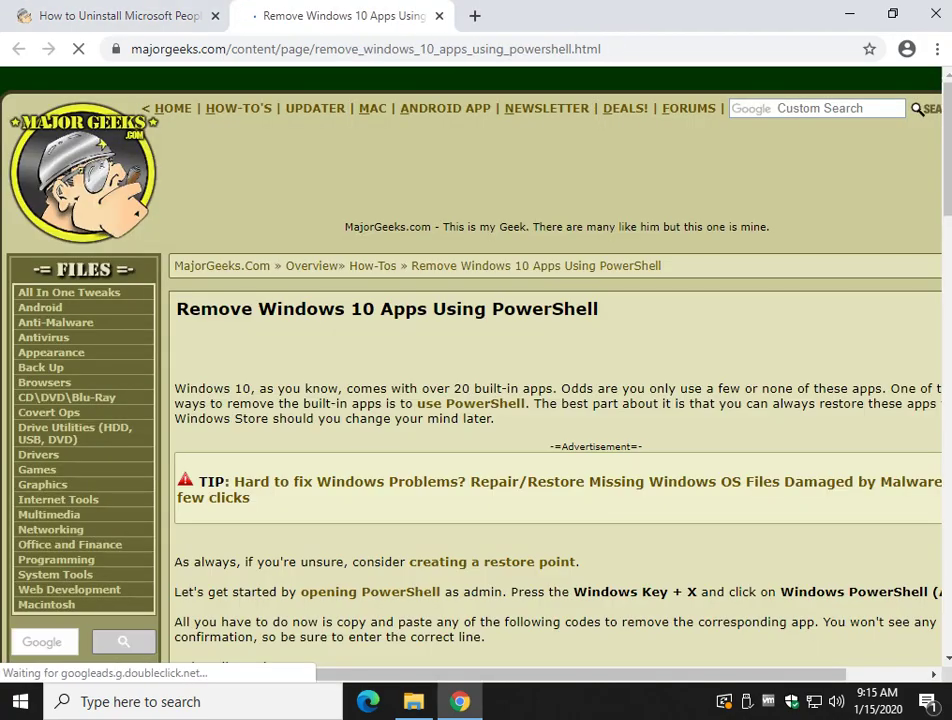
scroll(260, 448, "down", 4)
scroll(555, 400, "down", 1)
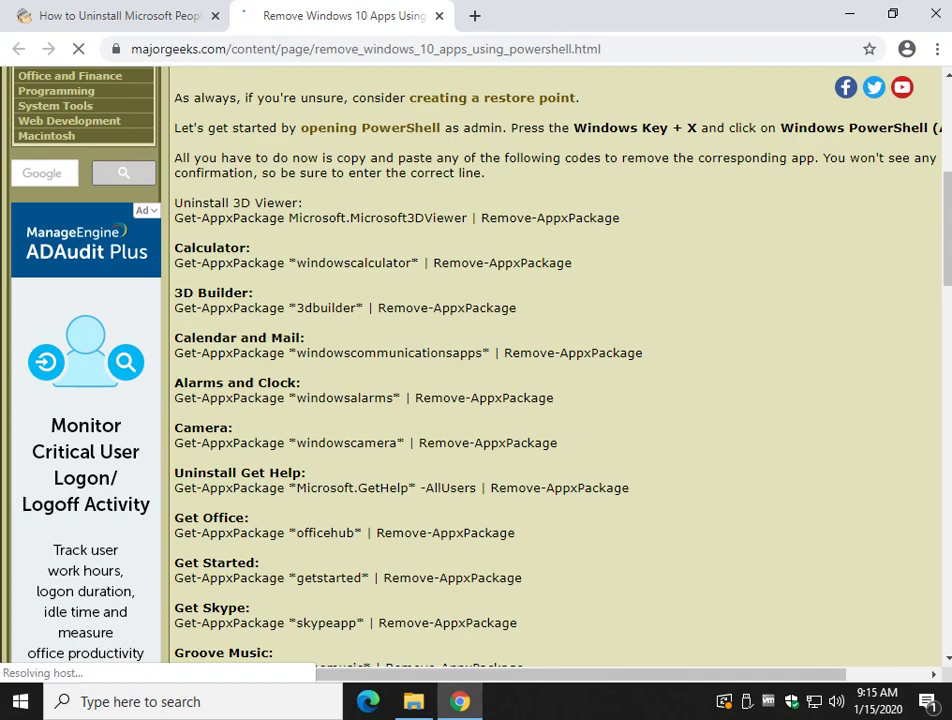
left_click_drag(174, 308, 516, 308)
right_click(468, 310)
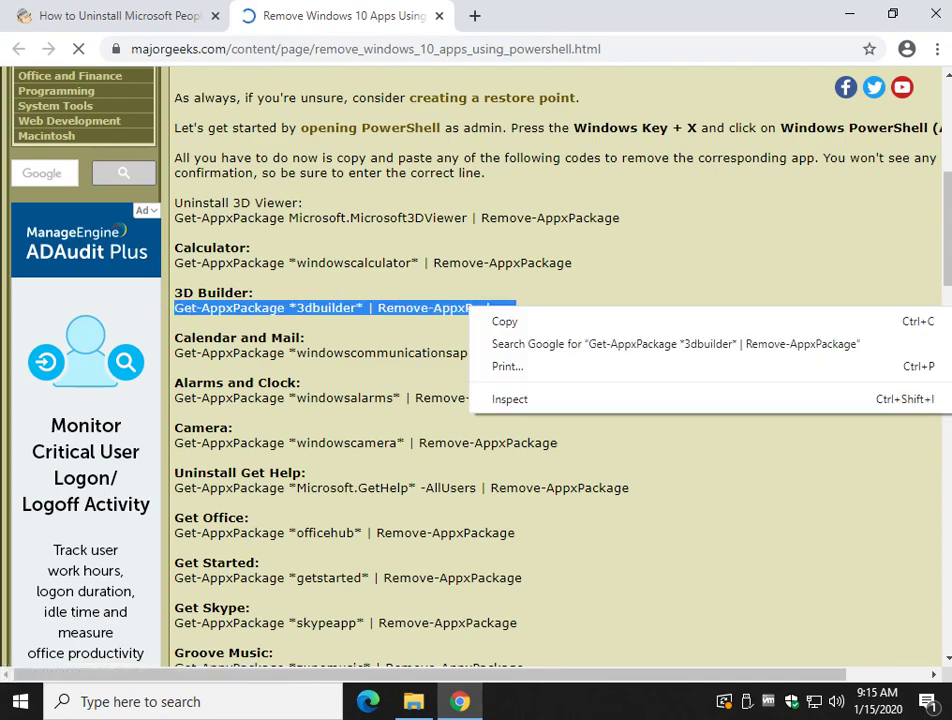
left_click(505, 321)
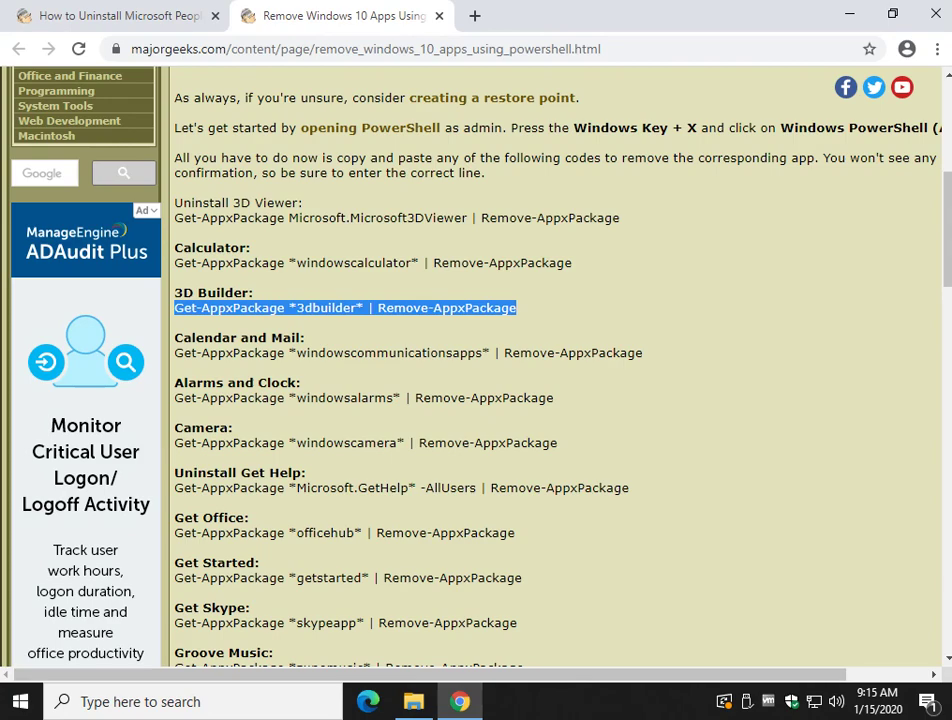
Step: Scroll through the rest of the PowerShell app-removal article
scroll(476, 360, "down", 1)
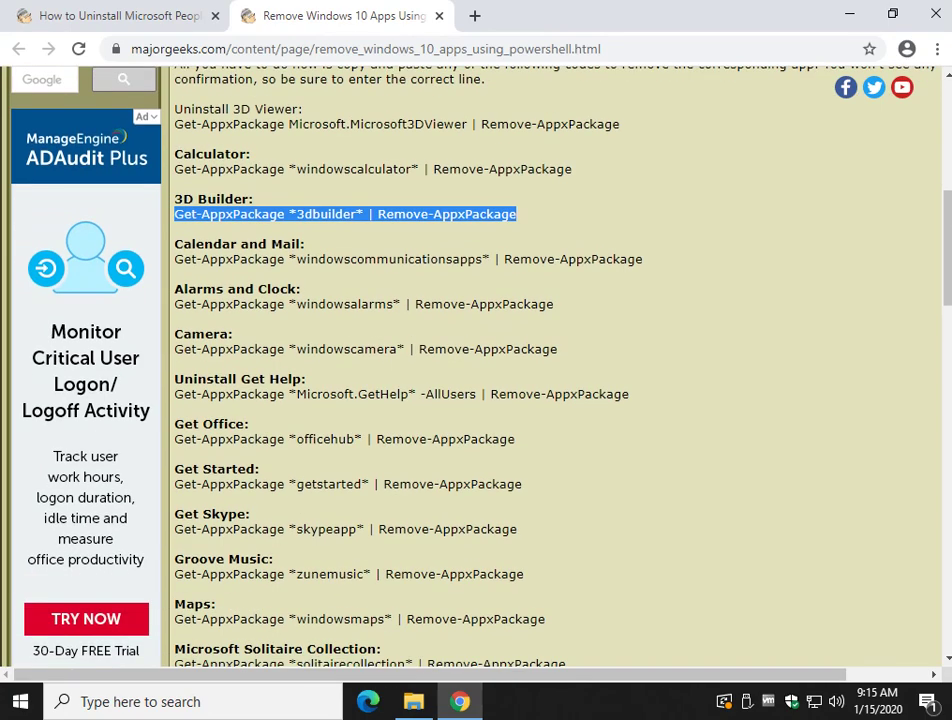
scroll(476, 360, "up", 1)
scroll(476, 360, "down", 1)
scroll(556, 360, "down", 1)
scroll(556, 360, "down", 2)
scroll(556, 360, "down", 1)
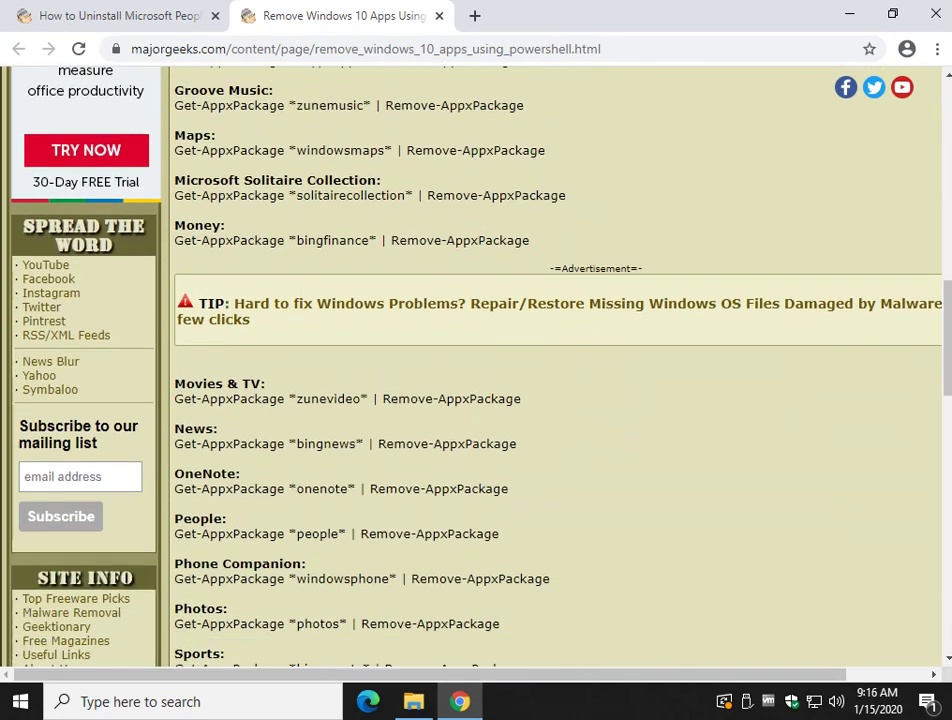
scroll(556, 360, "down", 2)
scroll(556, 360, "down", 1)
scroll(556, 360, "down", 2)
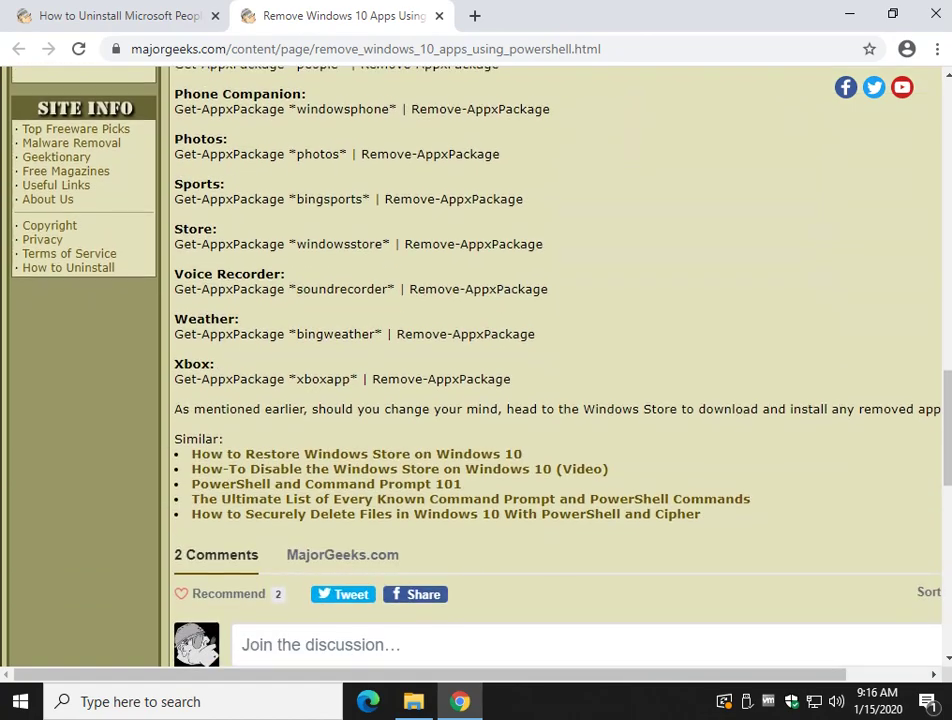
scroll(556, 360, "down", 1)
scroll(556, 360, "up", 1)
scroll(556, 360, "up", 3)
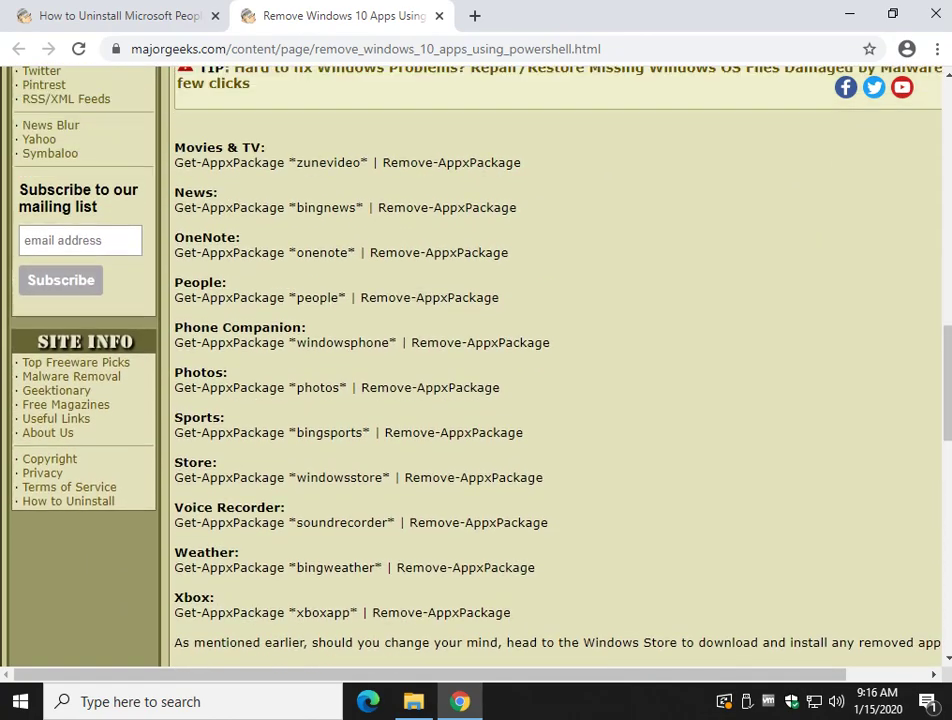
scroll(556, 360, "up", 4)
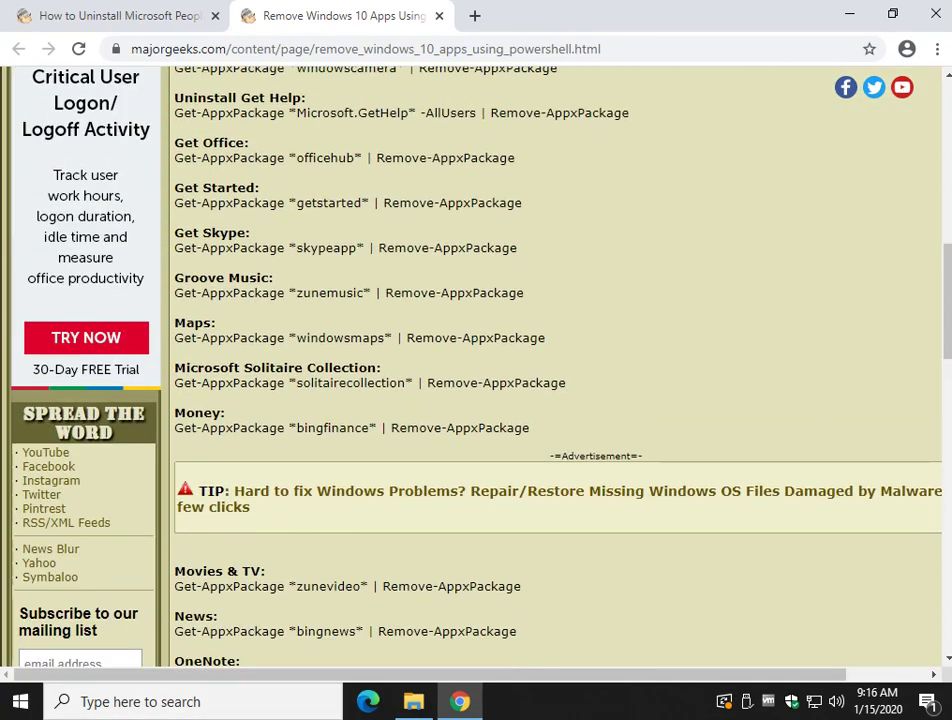
scroll(556, 360, "up", 1)
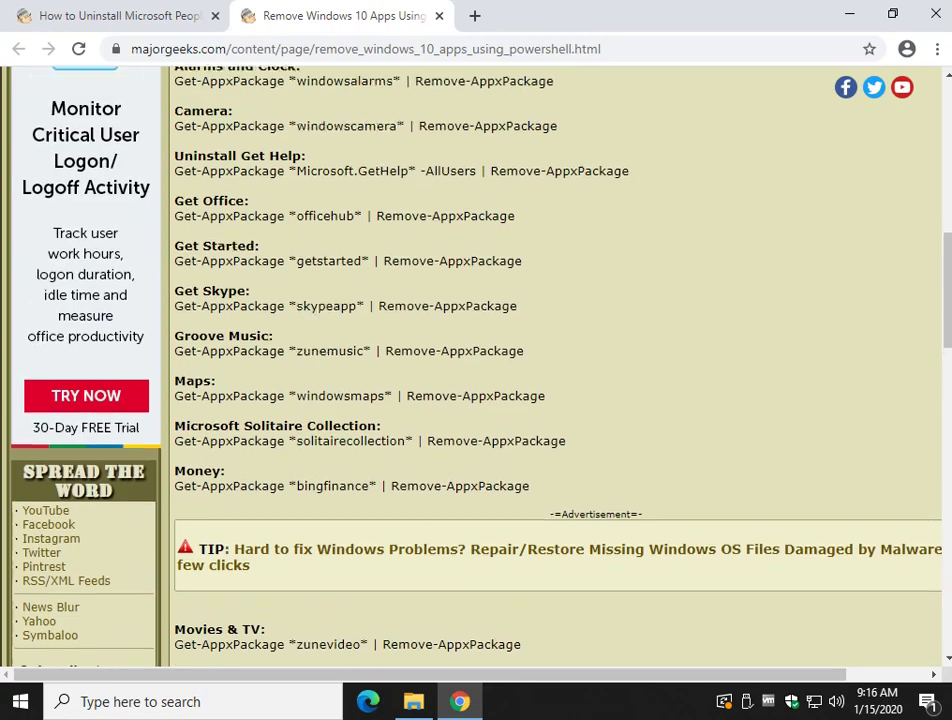
scroll(556, 360, "up", 5)
scroll(556, 360, "up", 3)
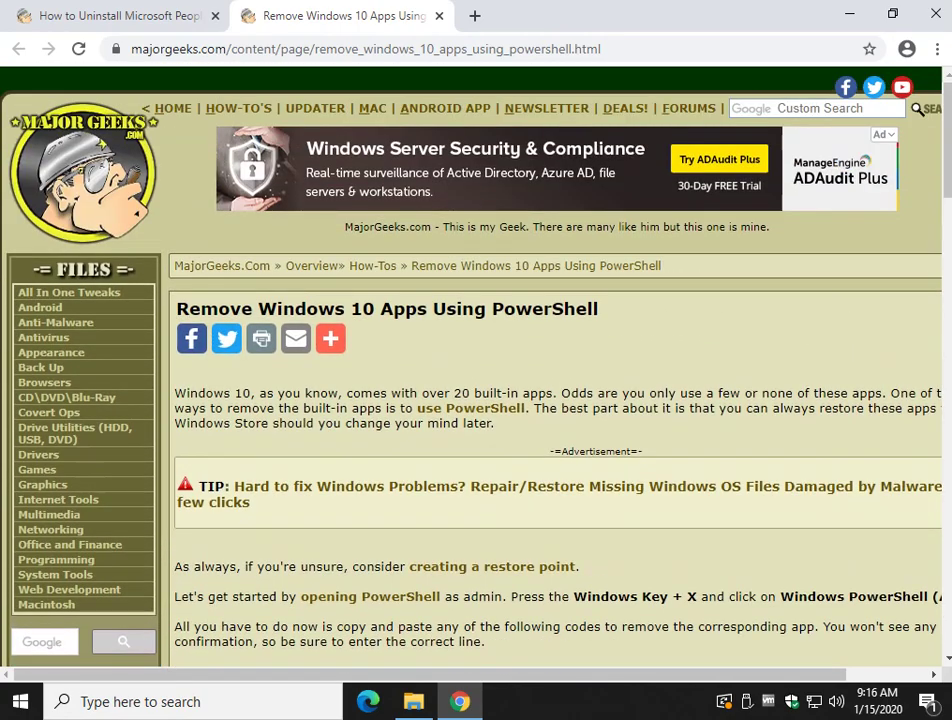
Step: Close the article tab with Ctrl+W, returning to the People uninstall guide
key("ctrl+w")
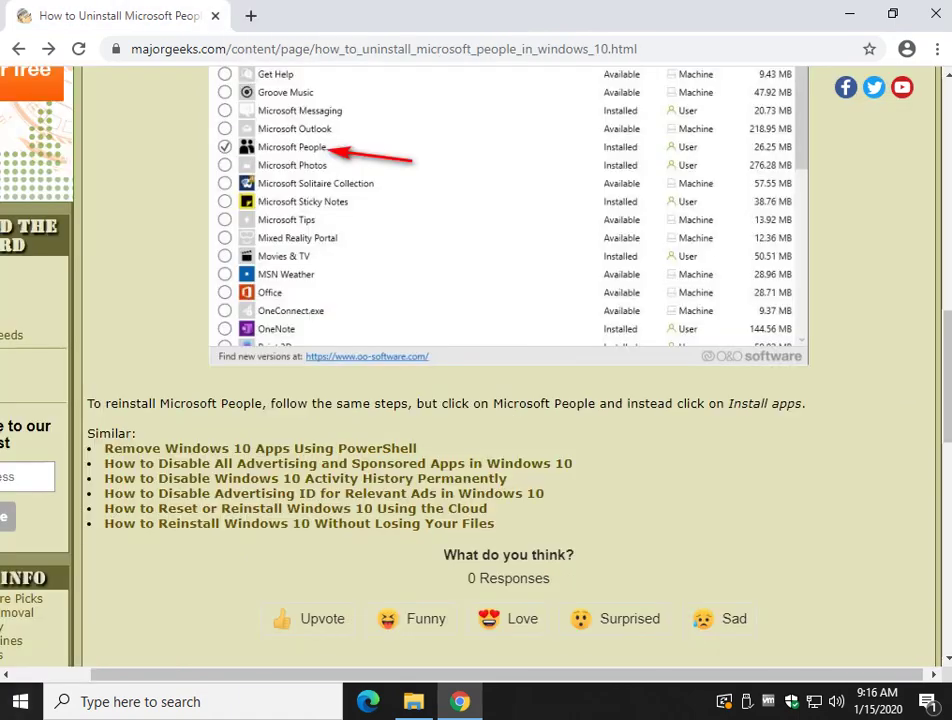
scroll(556, 360, "up", 5)
scroll(556, 360, "up", 6)
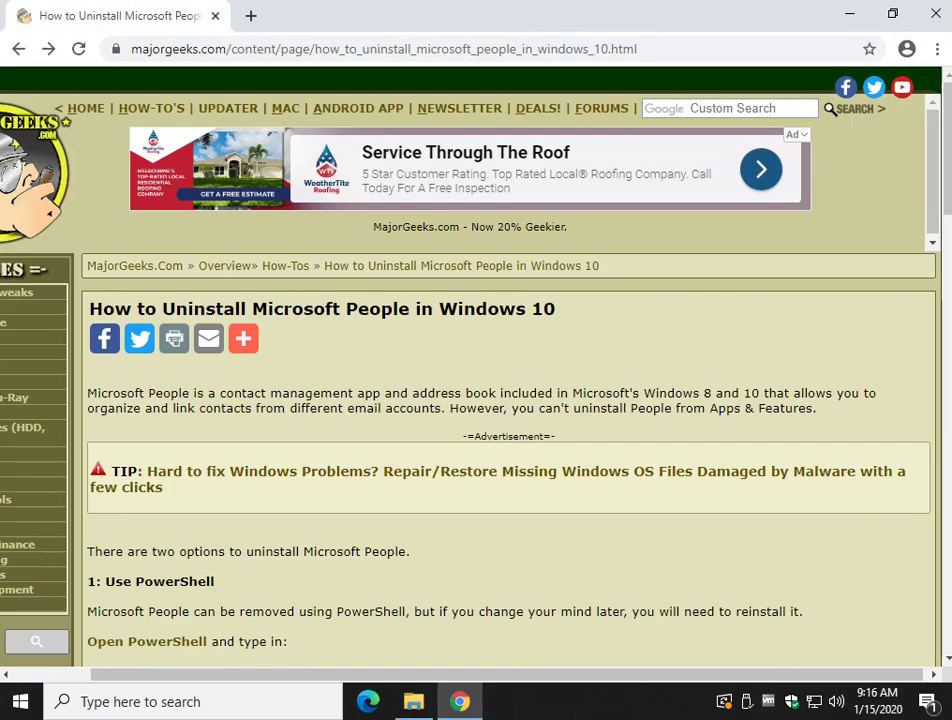